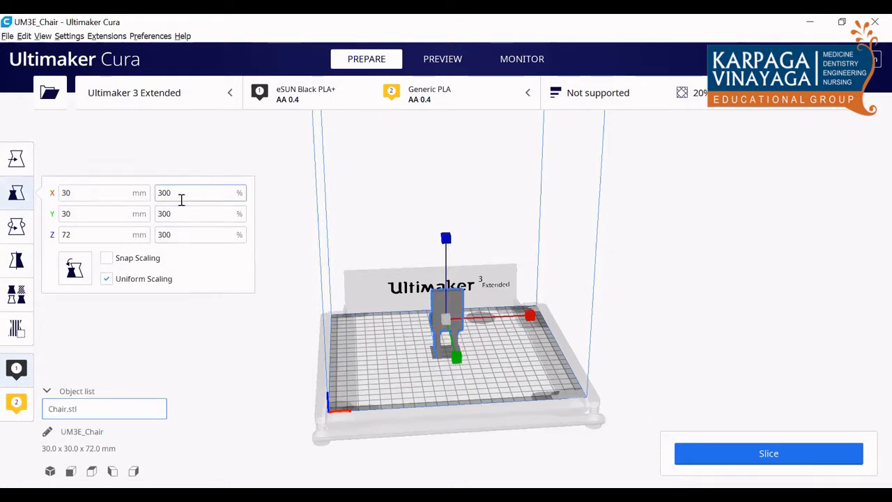
Step: Scale the chair model uniformly to 500% and deselect it
{"action": "left_click_drag", "start_coordinate": [176, 194], "coordinate": [140, 195]}
{"action": "type", "text": "500"}
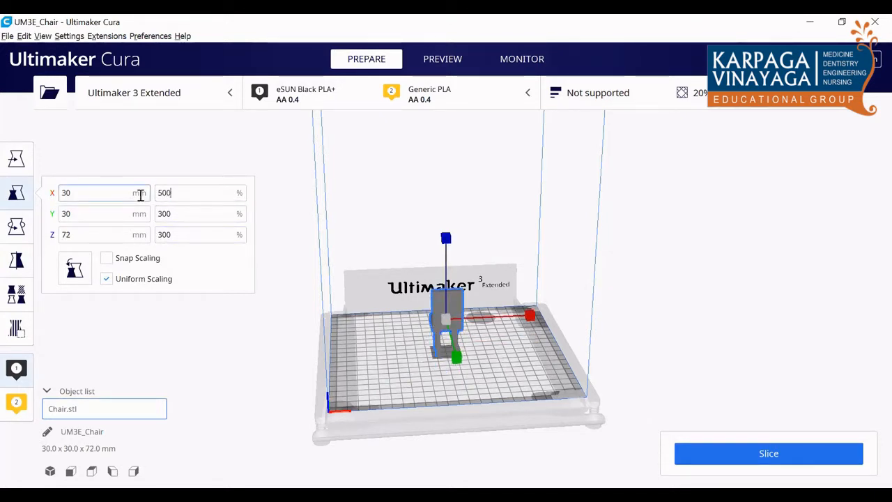
{"action": "key", "text": "Return"}
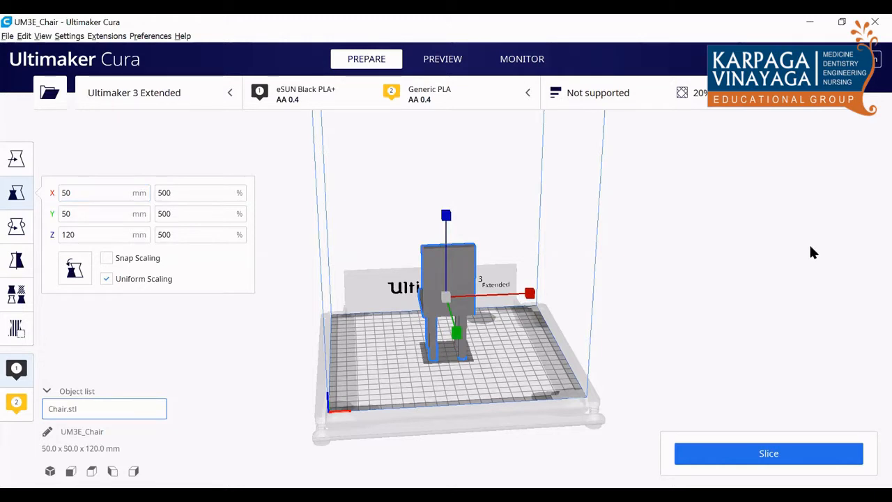
{"action": "left_click", "coordinate": [810, 249]}
Step: Inspect the scaled chair on the build plate in 3D view, rotating around to see its front and side
{"action": "left_click", "coordinate": [50, 471]}
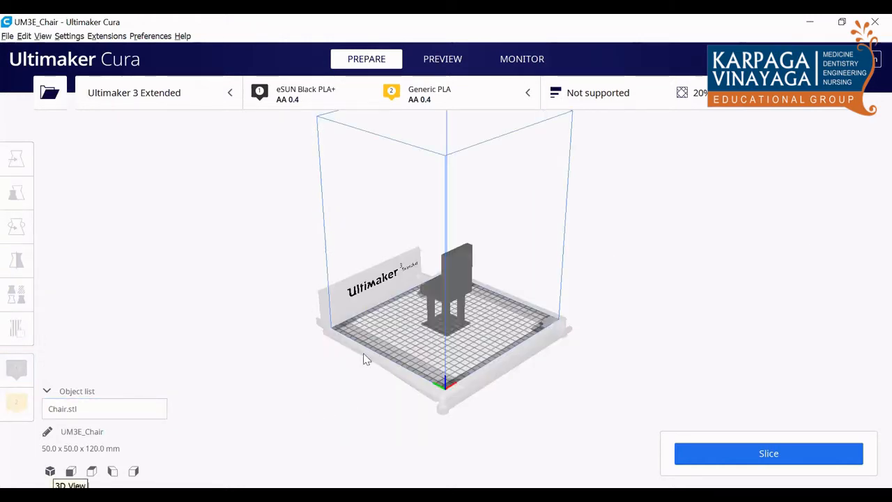
{"action": "right_click_drag", "start_coordinate": [375, 359], "coordinate": [485, 399]}
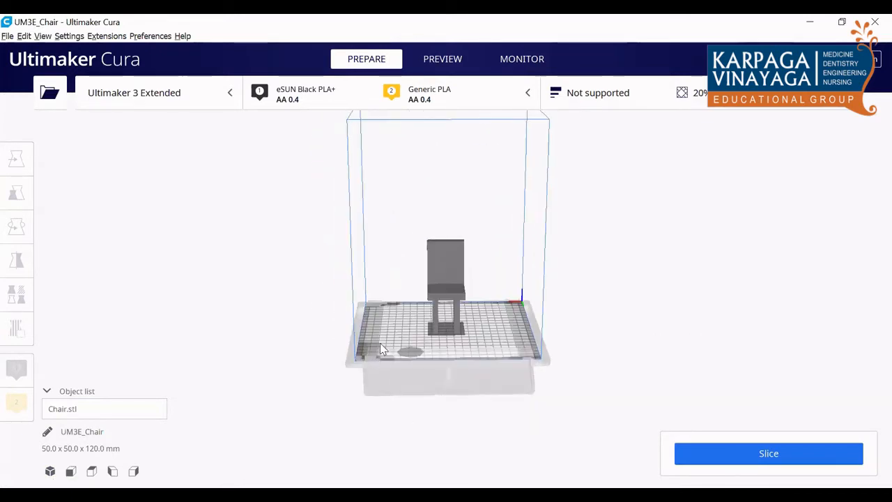
{"action": "right_click_drag", "start_coordinate": [376, 358], "coordinate": [345, 360]}
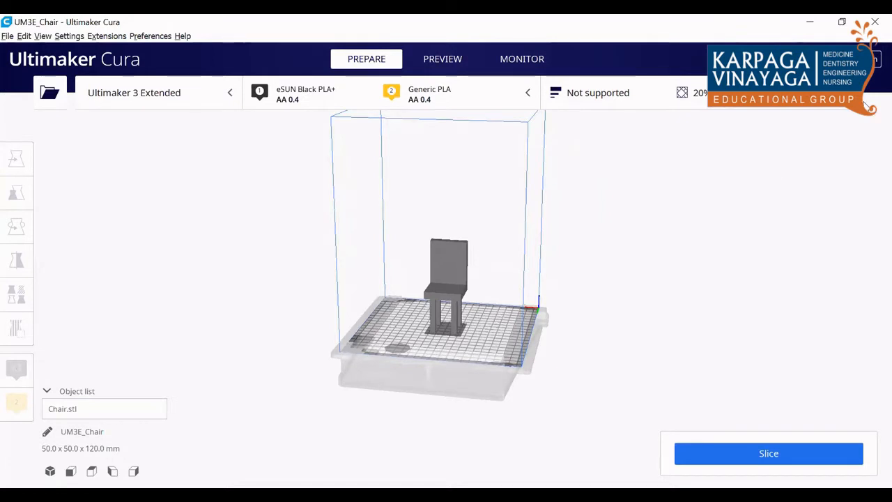
Step: Show the custom print settings and check both extruders, ending on the settings for extruder 1
{"action": "left_click", "coordinate": [628, 93]}
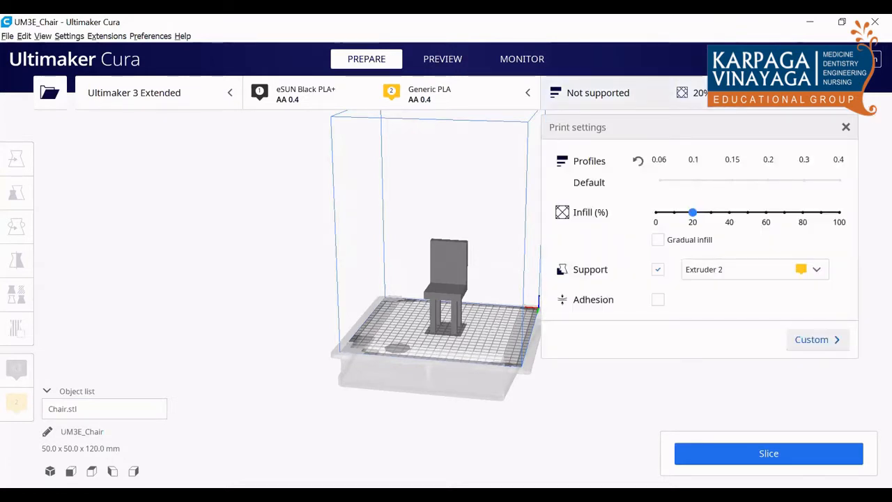
{"action": "left_click", "coordinate": [815, 340]}
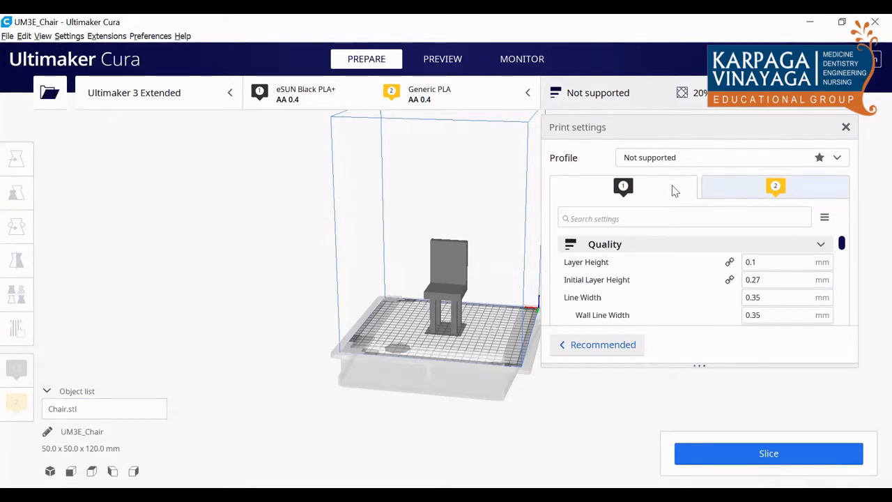
{"action": "left_click", "coordinate": [732, 190]}
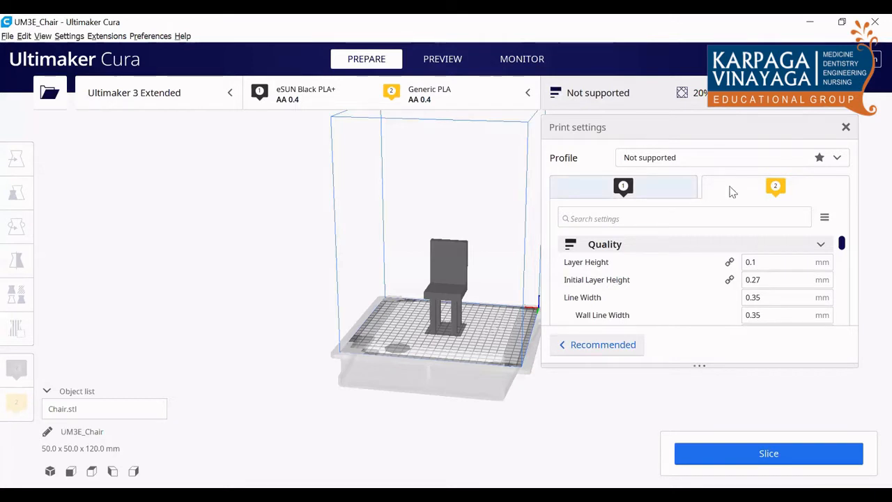
{"action": "left_click", "coordinate": [666, 193]}
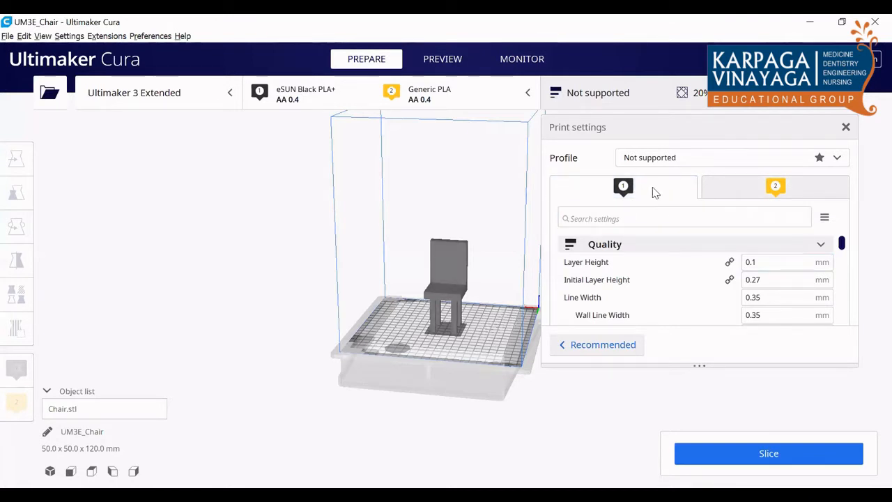
Step: Review extruder 1's Quality settings, covering layer height, initial layer height and the various line widths
{"action": "mouse_move", "coordinate": [778, 261]}
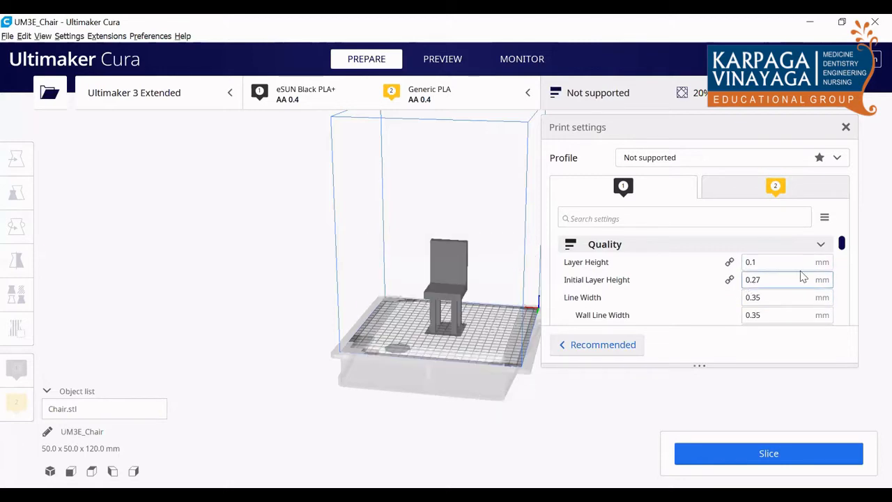
{"action": "scroll", "coordinate": [801, 278], "scroll_direction": "down", "scroll_amount": 1}
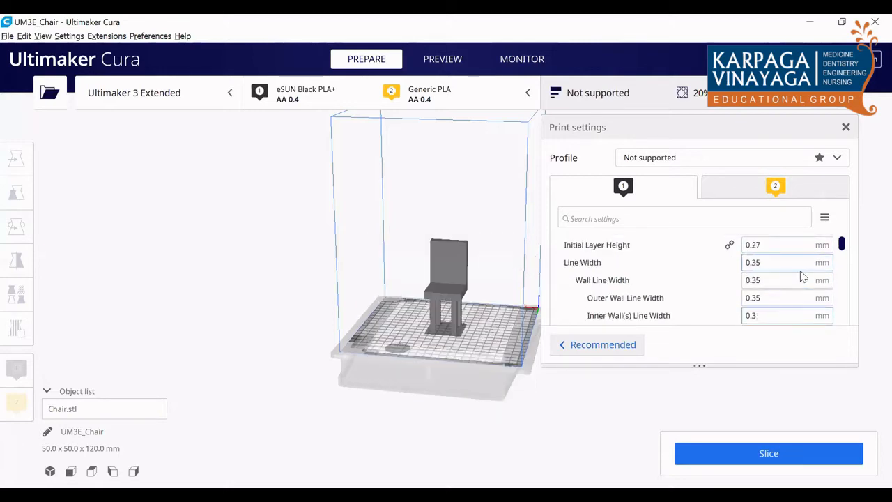
{"action": "scroll", "coordinate": [801, 278], "scroll_direction": "up", "scroll_amount": 1}
{"action": "mouse_move", "coordinate": [801, 277]}
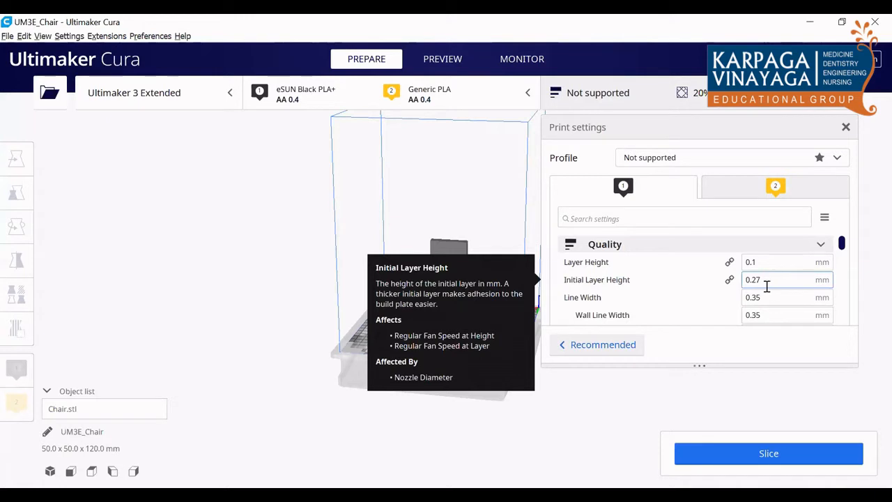
{"action": "scroll", "coordinate": [767, 282], "scroll_direction": "down", "scroll_amount": 2}
{"action": "scroll", "coordinate": [766, 280], "scroll_direction": "down", "scroll_amount": 2}
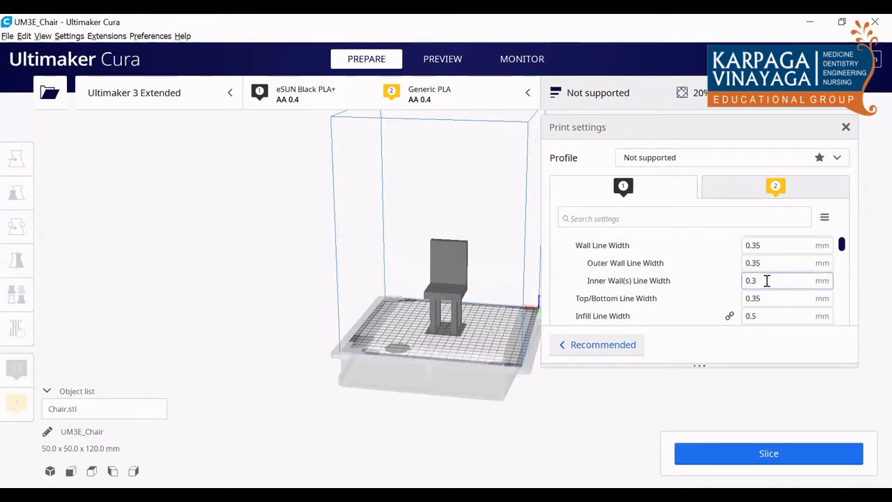
{"action": "scroll", "coordinate": [767, 280], "scroll_direction": "down", "scroll_amount": 2}
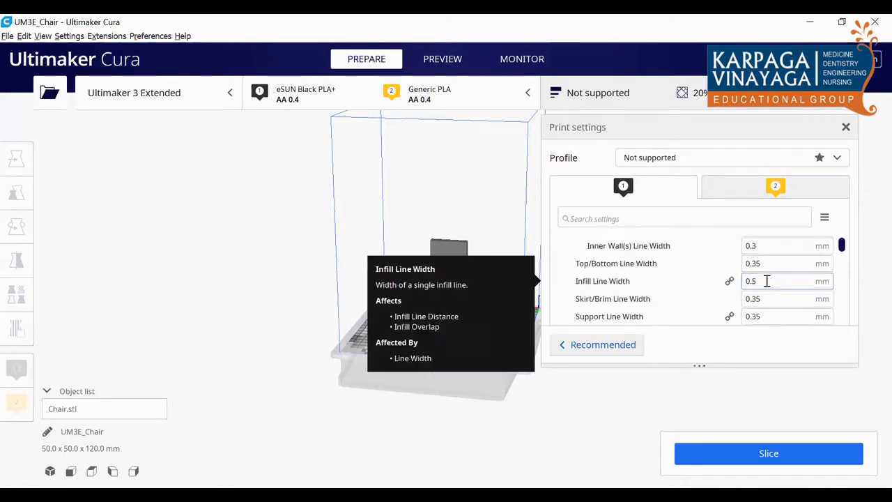
{"action": "scroll", "coordinate": [767, 281], "scroll_direction": "down", "scroll_amount": 2}
{"action": "mouse_move", "coordinate": [767, 280]}
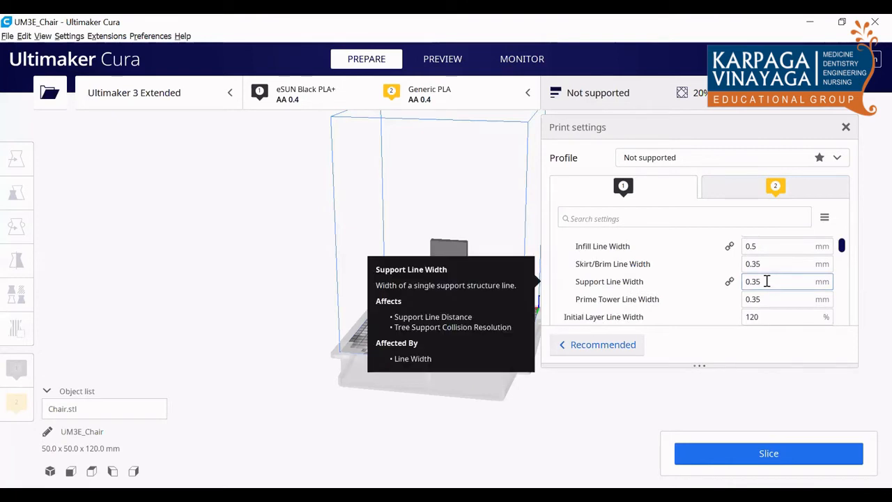
{"action": "scroll", "coordinate": [766, 281], "scroll_direction": "up", "scroll_amount": 2}
{"action": "scroll", "coordinate": [766, 281], "scroll_direction": "down", "scroll_amount": 2}
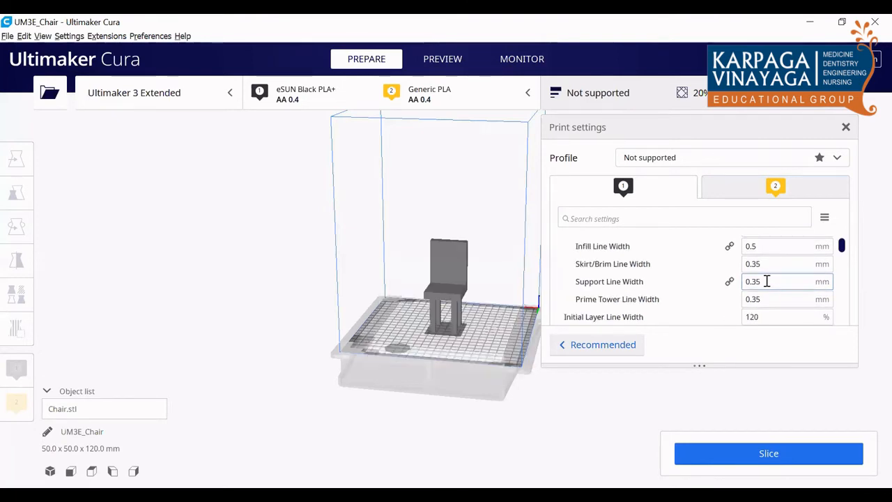
Step: Review extruder 1's Shell settings from wall extruder to seam preference, enlarging the print settings area to show more rows
{"action": "scroll", "coordinate": [767, 280], "scroll_direction": "down", "scroll_amount": 4}
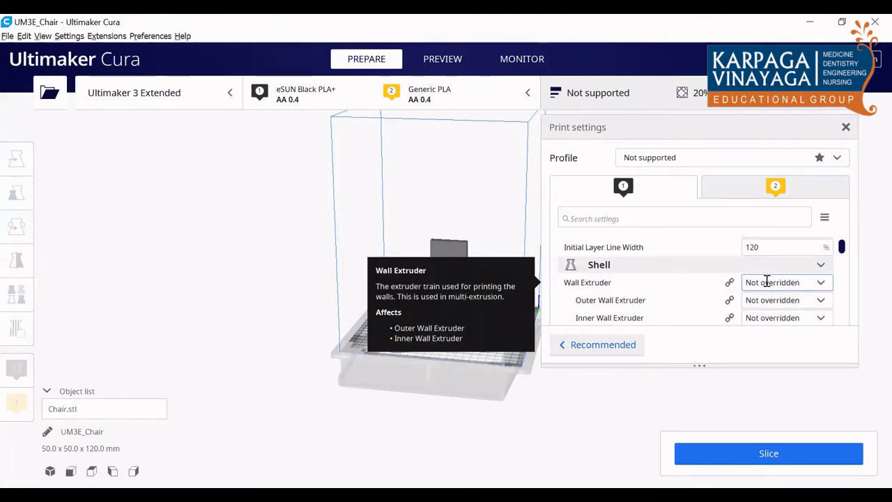
{"action": "scroll", "coordinate": [766, 281], "scroll_direction": "down", "scroll_amount": 2}
{"action": "scroll", "coordinate": [767, 281], "scroll_direction": "down", "scroll_amount": 2}
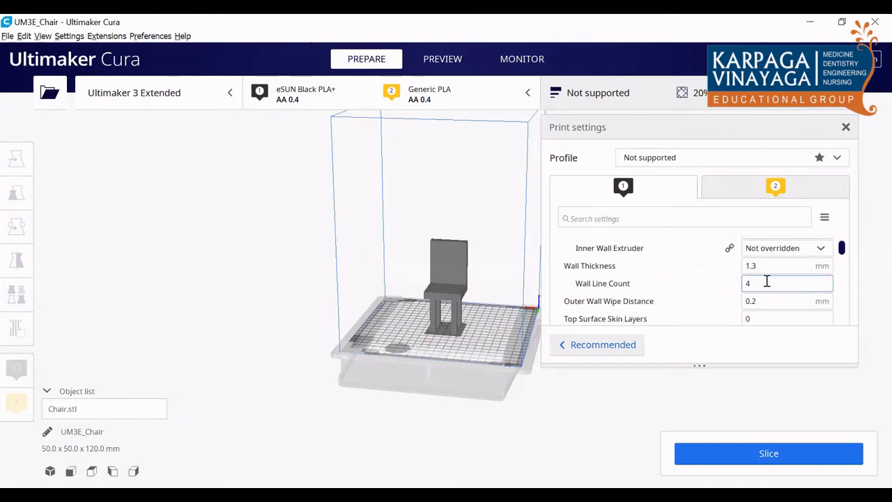
{"action": "scroll", "coordinate": [767, 280], "scroll_direction": "down", "scroll_amount": 4}
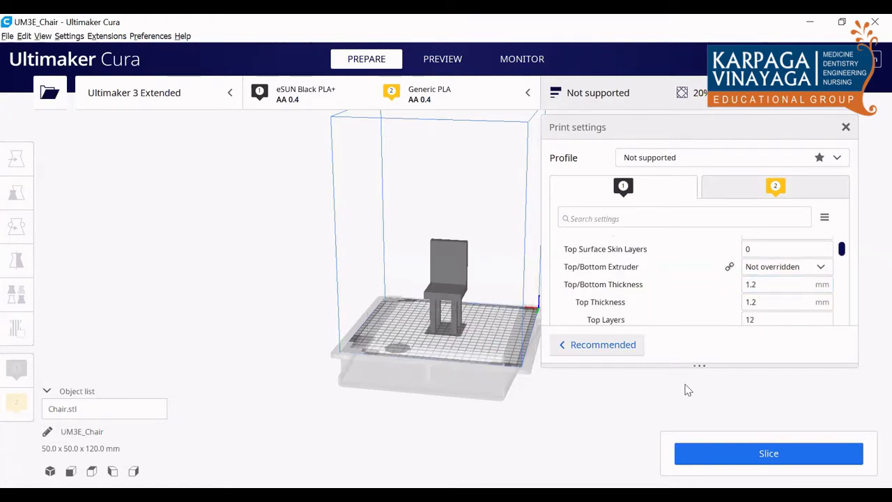
{"action": "left_click_drag", "start_coordinate": [701, 363], "coordinate": [700, 440]}
{"action": "scroll", "coordinate": [763, 298], "scroll_direction": "down", "scroll_amount": 6}
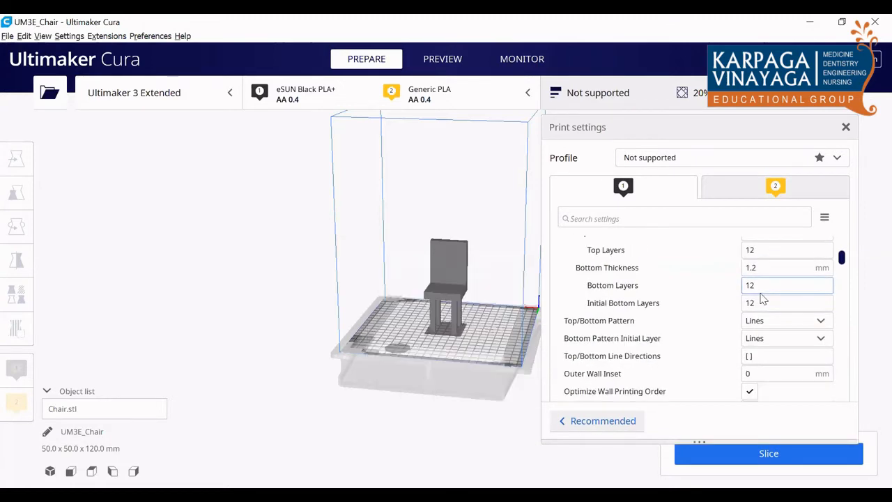
{"action": "scroll", "coordinate": [763, 298], "scroll_direction": "down", "scroll_amount": 4}
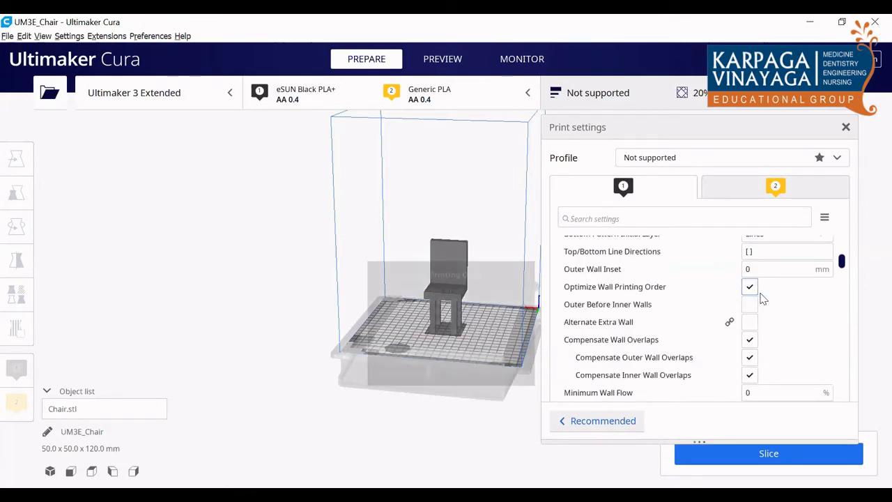
{"action": "scroll", "coordinate": [763, 298], "scroll_direction": "down", "scroll_amount": 2}
{"action": "scroll", "coordinate": [763, 298], "scroll_direction": "down", "scroll_amount": 6}
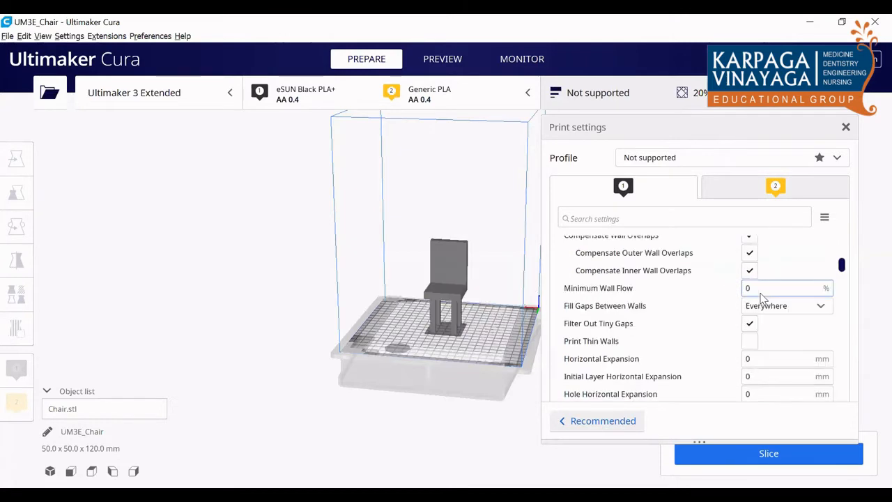
{"action": "scroll", "coordinate": [763, 298], "scroll_direction": "down", "scroll_amount": 2}
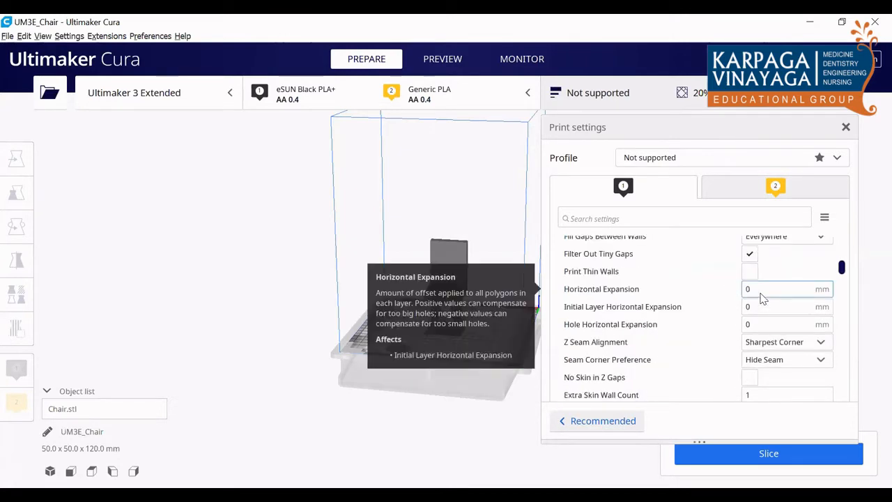
{"action": "scroll", "coordinate": [763, 298], "scroll_direction": "down", "scroll_amount": 4}
{"action": "mouse_move", "coordinate": [764, 298]}
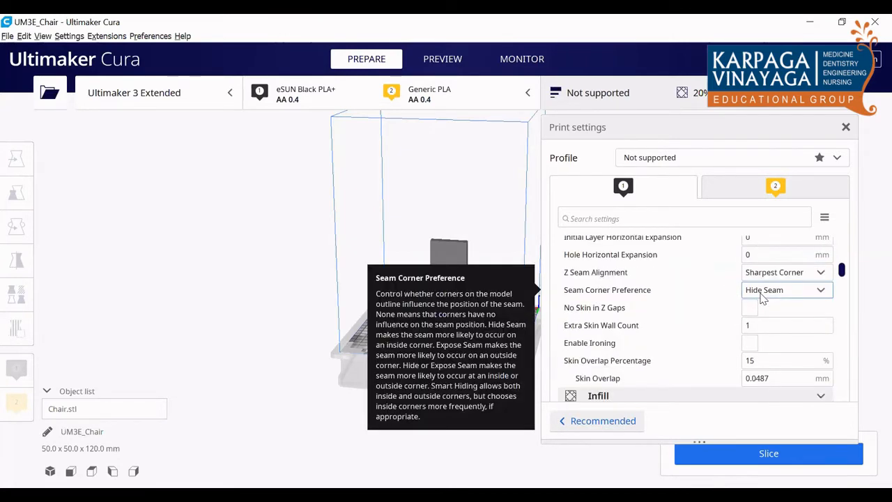
Step: Examine extruder 1's Infill settings, including density, line distance, pattern, layer thickness and skin removal widths
{"action": "scroll", "coordinate": [763, 298], "scroll_direction": "down", "scroll_amount": 12}
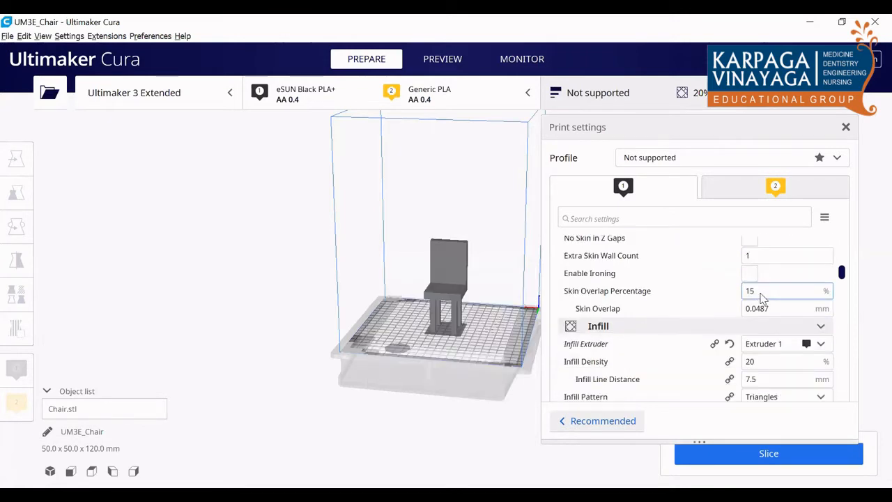
{"action": "scroll", "coordinate": [764, 298], "scroll_direction": "up", "scroll_amount": 4}
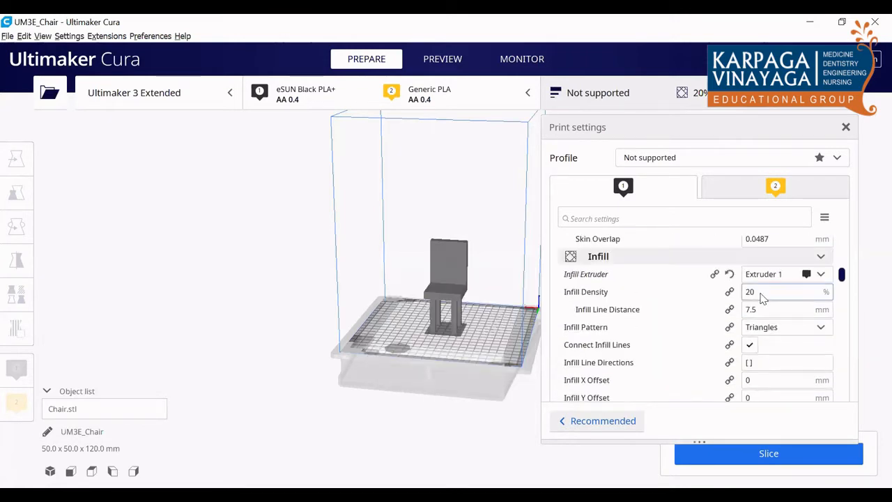
{"action": "scroll", "coordinate": [748, 276], "scroll_direction": "down", "scroll_amount": 6}
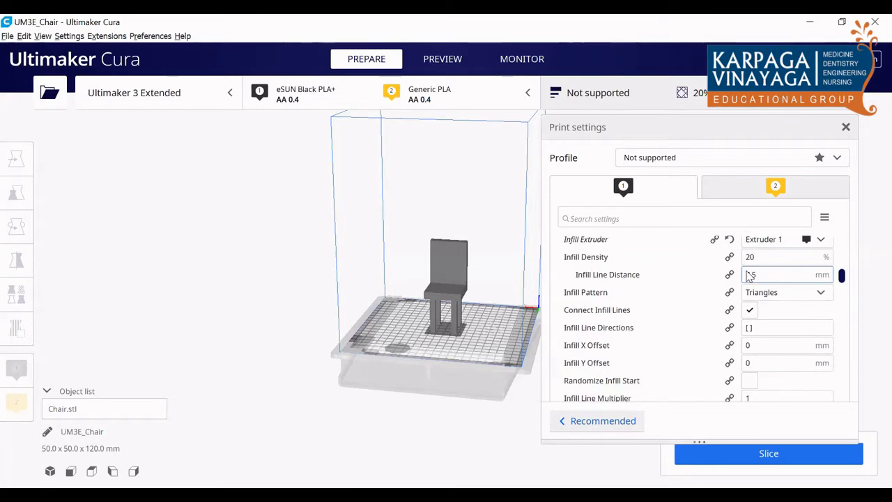
{"action": "scroll", "coordinate": [748, 276], "scroll_direction": "down", "scroll_amount": 8}
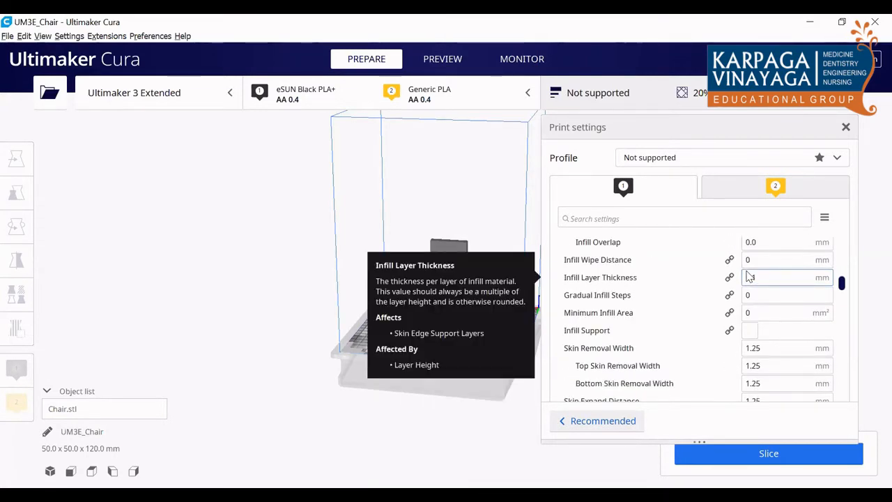
{"action": "scroll", "coordinate": [748, 276], "scroll_direction": "down", "scroll_amount": 2}
{"action": "scroll", "coordinate": [748, 276], "scroll_direction": "down", "scroll_amount": 8}
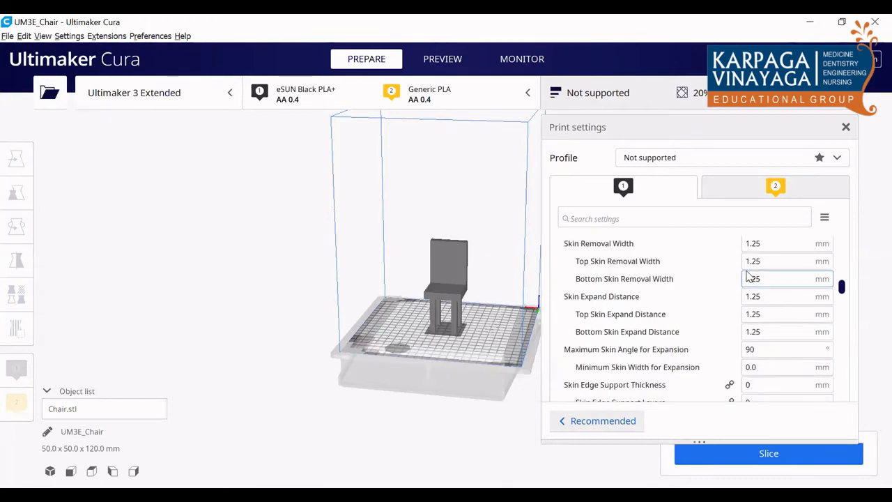
Step: Examine extruder 1's Material settings, including the printing and build plate temperatures and the flow values, down to the Speed section
{"action": "scroll", "coordinate": [747, 276], "scroll_direction": "down", "scroll_amount": 2}
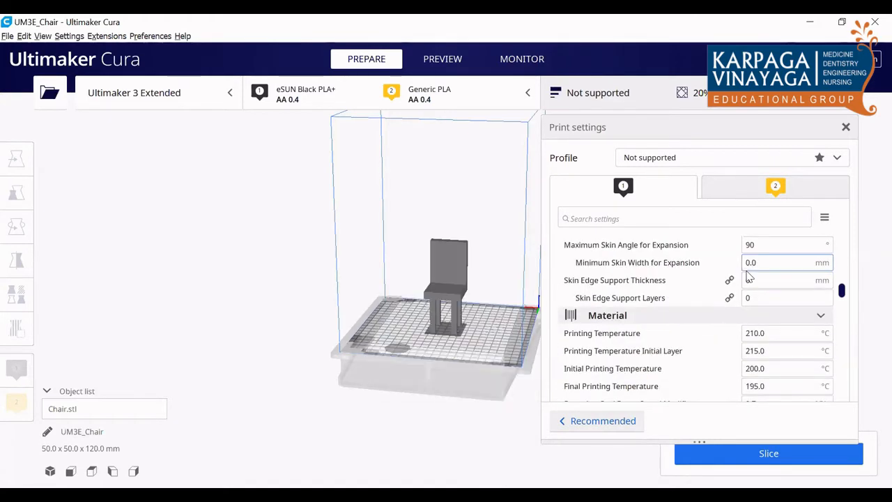
{"action": "scroll", "coordinate": [747, 276], "scroll_direction": "down", "scroll_amount": 2}
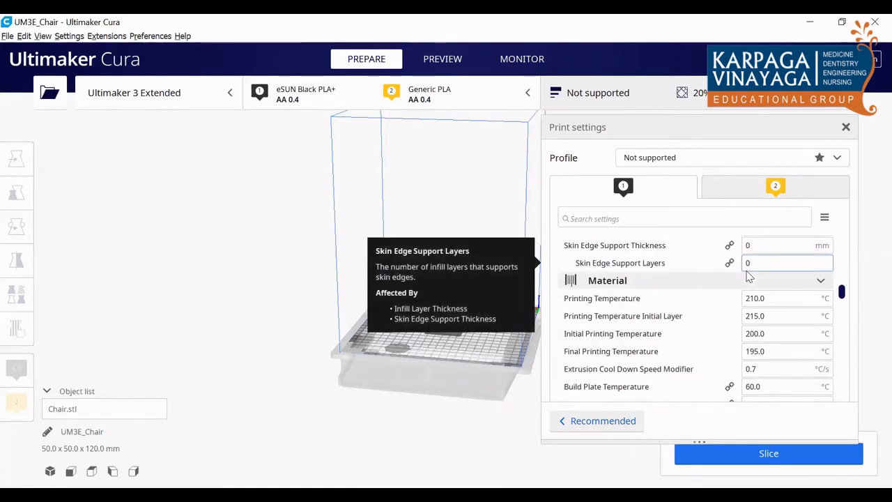
{"action": "left_click", "coordinate": [782, 298]}
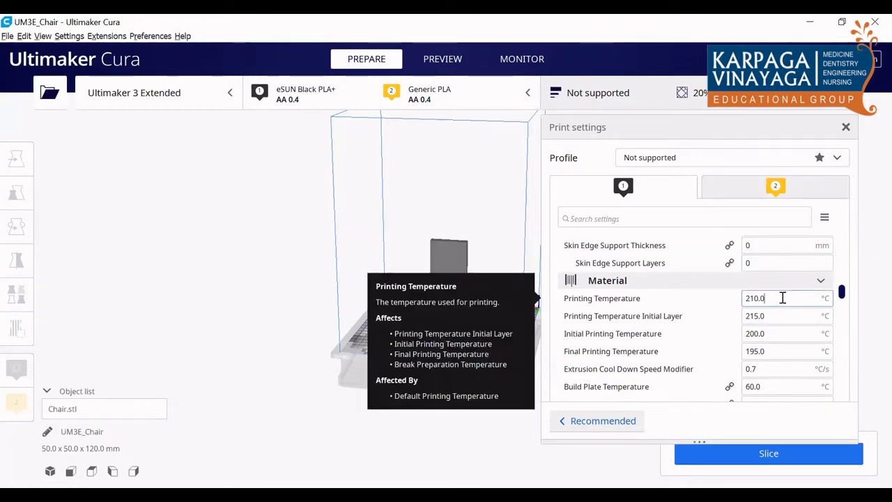
{"action": "scroll", "coordinate": [655, 328], "scroll_direction": "down", "scroll_amount": 3}
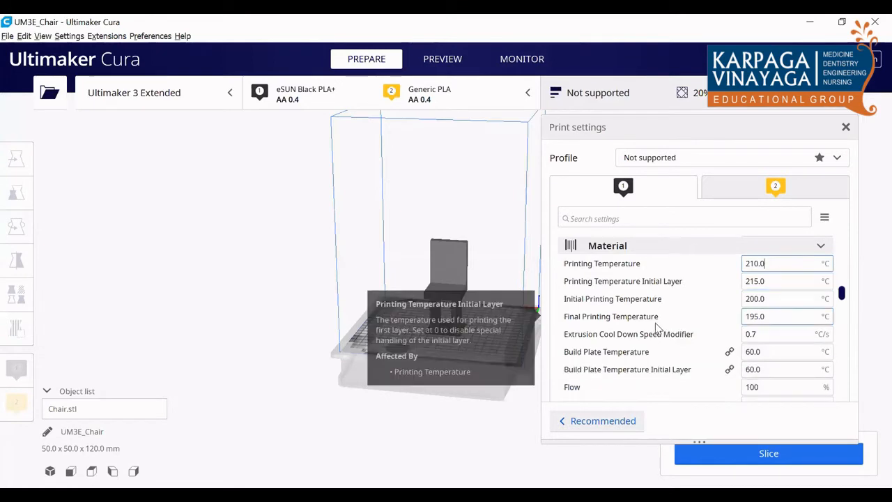
{"action": "scroll", "coordinate": [655, 328], "scroll_direction": "down", "scroll_amount": 3}
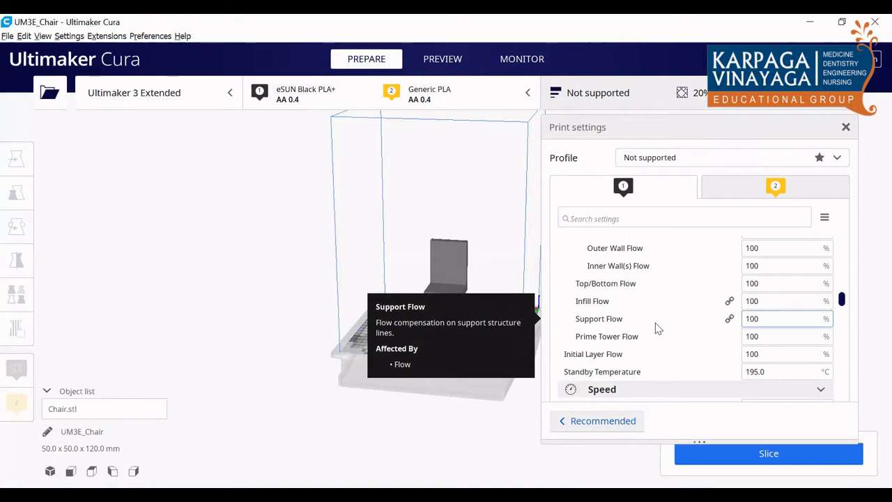
{"action": "scroll", "coordinate": [658, 327], "scroll_direction": "down", "scroll_amount": 2}
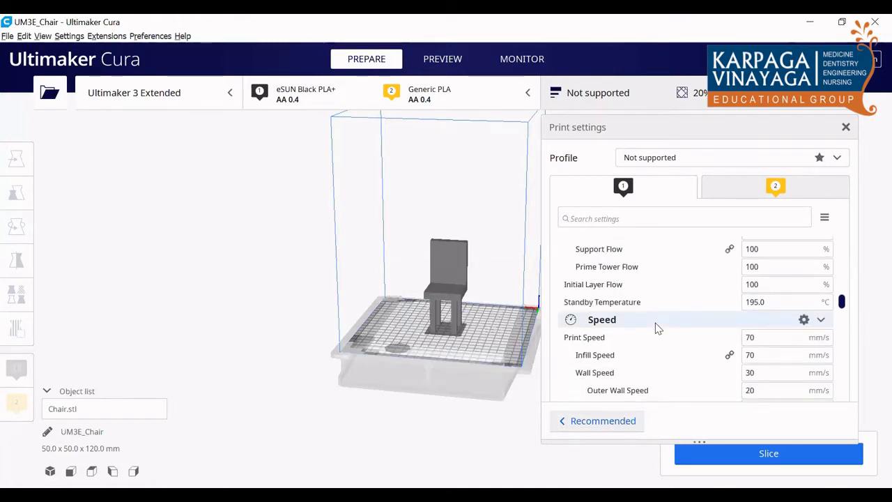
Step: Examine extruder 1's Speed settings, including wall, travel and initial layer speeds and jerk values, and the Travel and Cooling settings down to the Support section
{"action": "scroll", "coordinate": [657, 327], "scroll_direction": "down", "scroll_amount": 1}
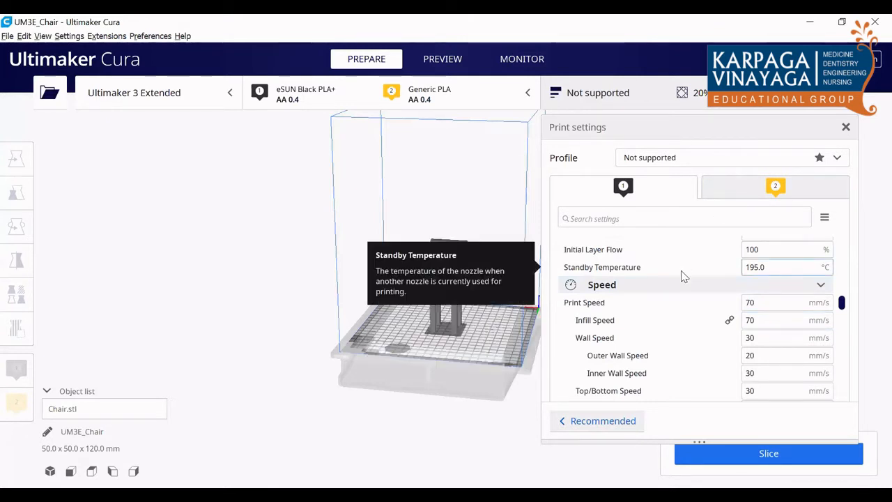
{"action": "scroll", "coordinate": [683, 276], "scroll_direction": "up", "scroll_amount": 1}
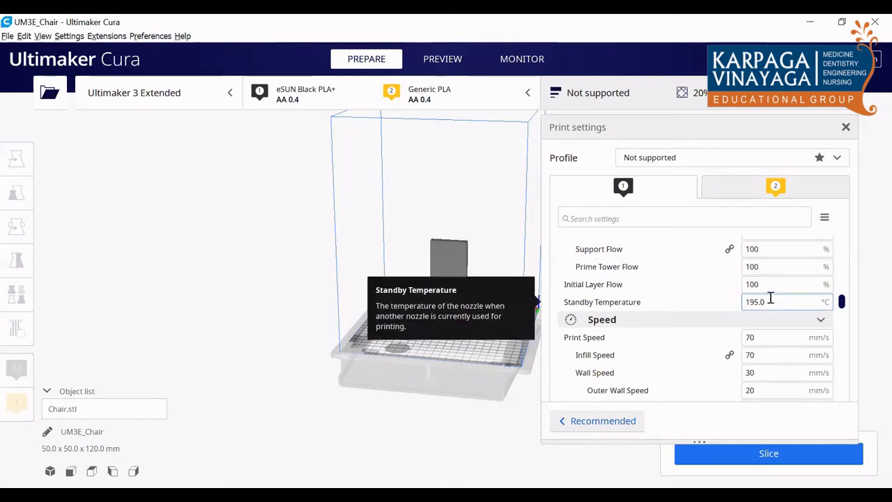
{"action": "scroll", "coordinate": [767, 300], "scroll_direction": "down", "scroll_amount": 2}
{"action": "scroll", "coordinate": [770, 298], "scroll_direction": "down", "scroll_amount": 2}
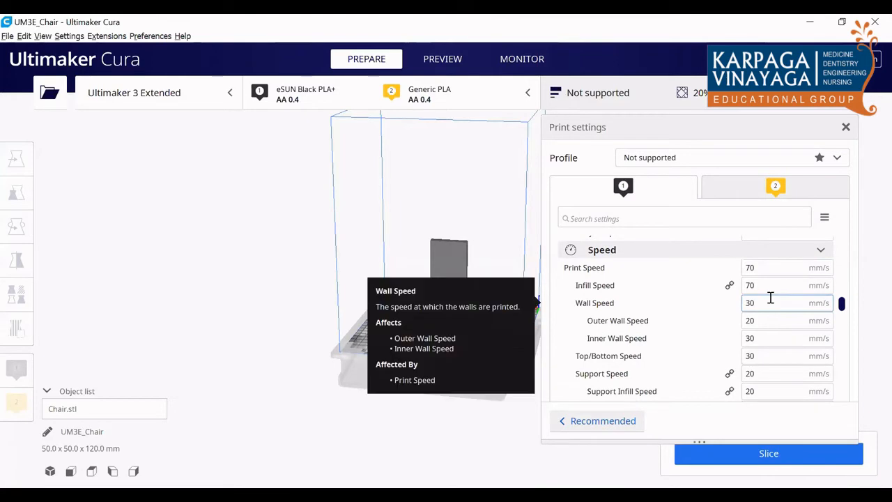
{"action": "scroll", "coordinate": [770, 298], "scroll_direction": "down", "scroll_amount": 6}
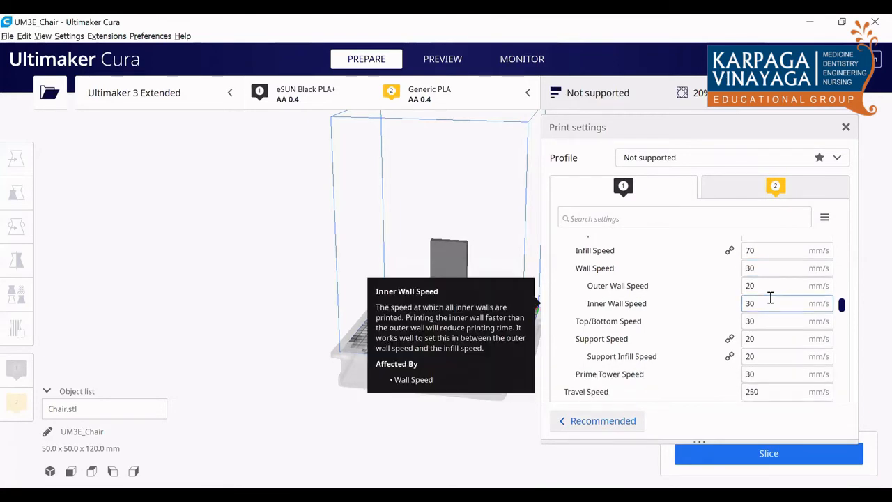
{"action": "scroll", "coordinate": [770, 297], "scroll_direction": "down", "scroll_amount": 2}
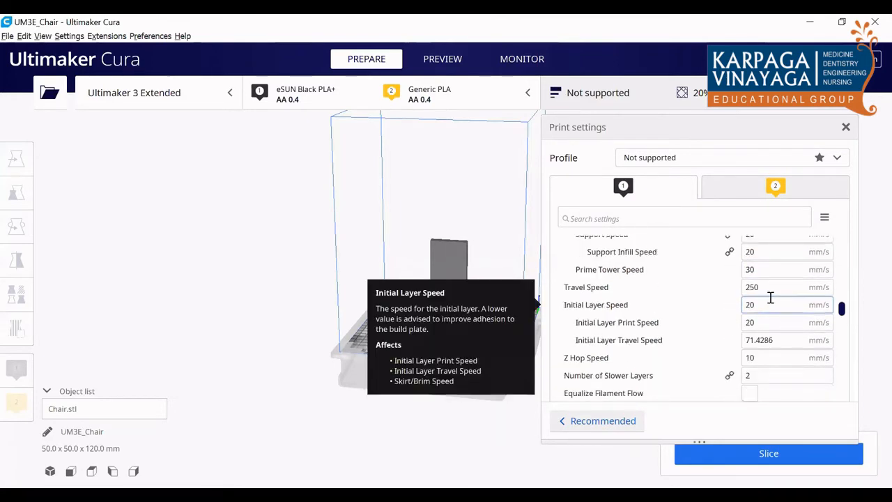
{"action": "scroll", "coordinate": [770, 298], "scroll_direction": "down", "scroll_amount": 4}
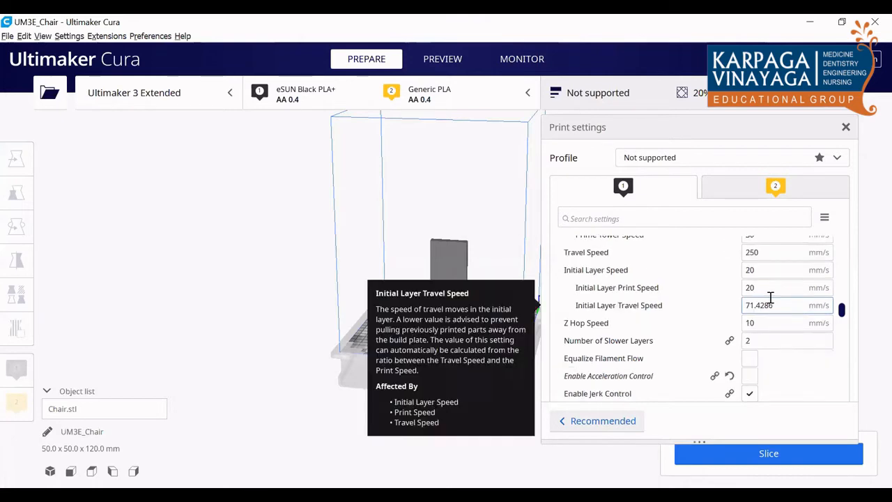
{"action": "scroll", "coordinate": [770, 298], "scroll_direction": "down", "scroll_amount": 5}
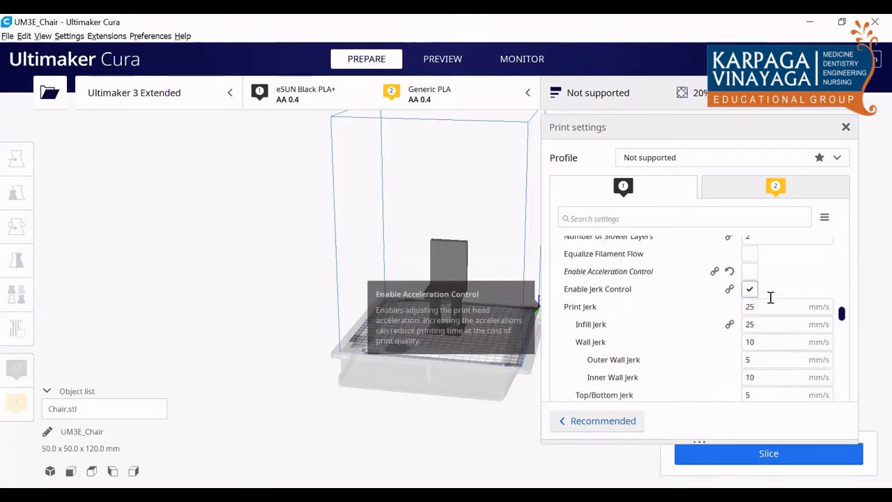
{"action": "scroll", "coordinate": [770, 297], "scroll_direction": "down", "scroll_amount": 5}
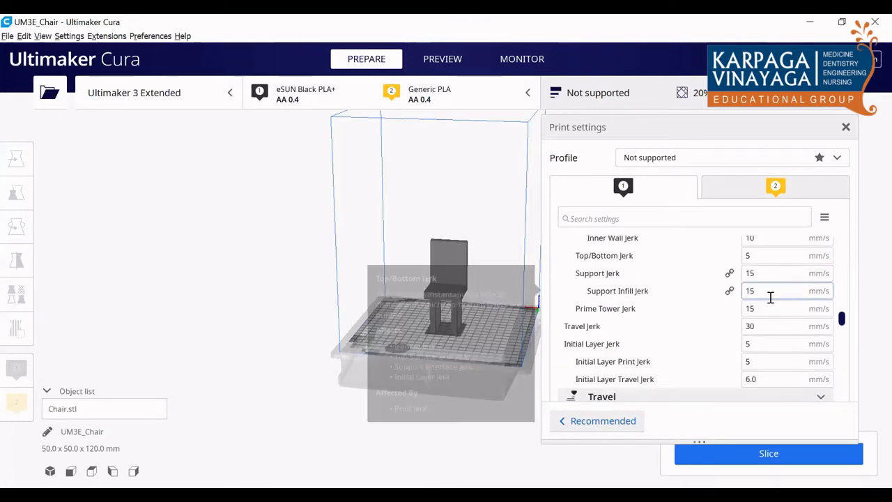
{"action": "scroll", "coordinate": [770, 298], "scroll_direction": "down", "scroll_amount": 10}
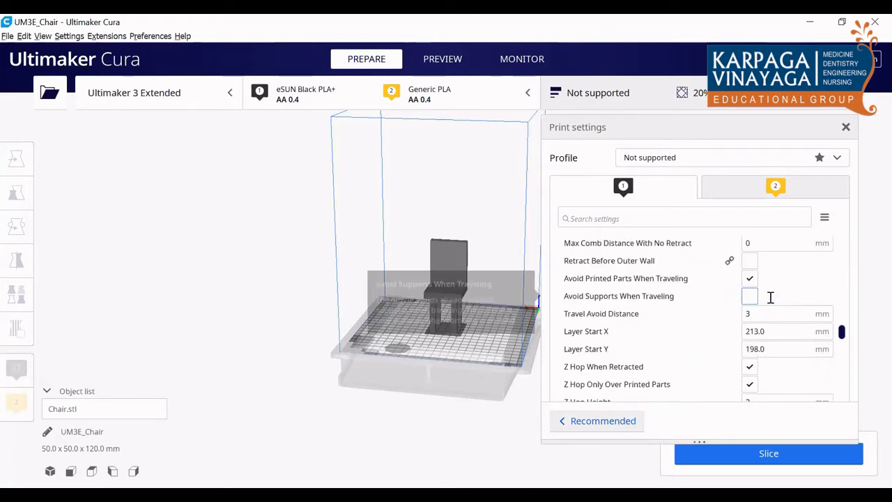
{"action": "scroll", "coordinate": [770, 298], "scroll_direction": "down", "scroll_amount": 10}
{"action": "scroll", "coordinate": [770, 298], "scroll_direction": "down", "scroll_amount": 4}
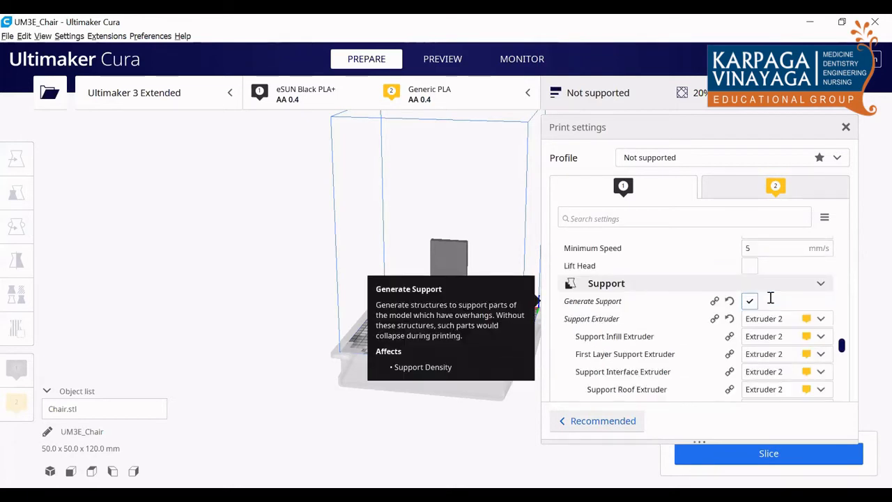
Step: Review the support extruder assignments in extruder 1's Support settings and set the Support Overhang Angle to 45°
{"action": "scroll", "coordinate": [770, 298], "scroll_direction": "down", "scroll_amount": 1}
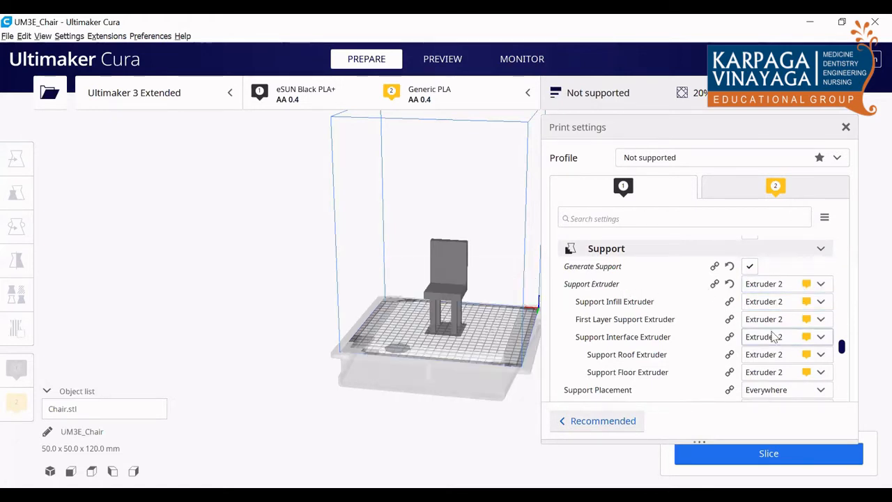
{"action": "scroll", "coordinate": [773, 340], "scroll_direction": "down", "scroll_amount": 1}
{"action": "scroll", "coordinate": [774, 338], "scroll_direction": "down", "scroll_amount": 1}
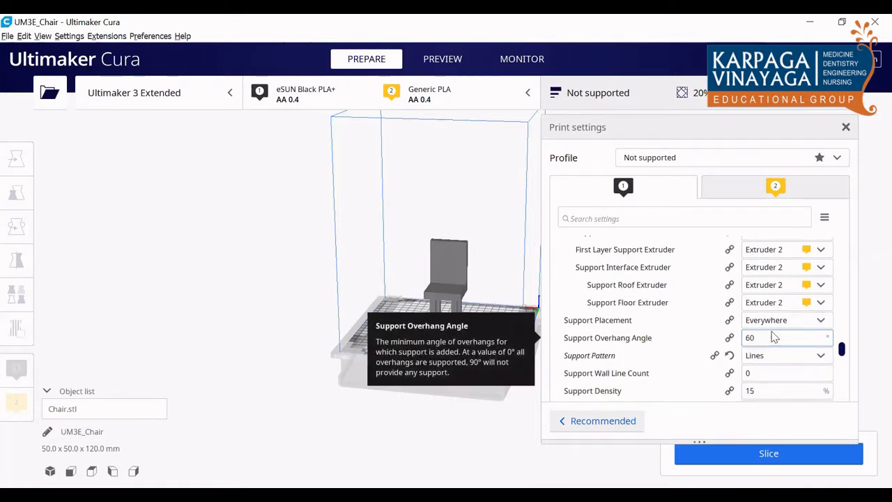
{"action": "left_click_drag", "start_coordinate": [767, 339], "coordinate": [744, 346]}
{"action": "type", "text": "45"}
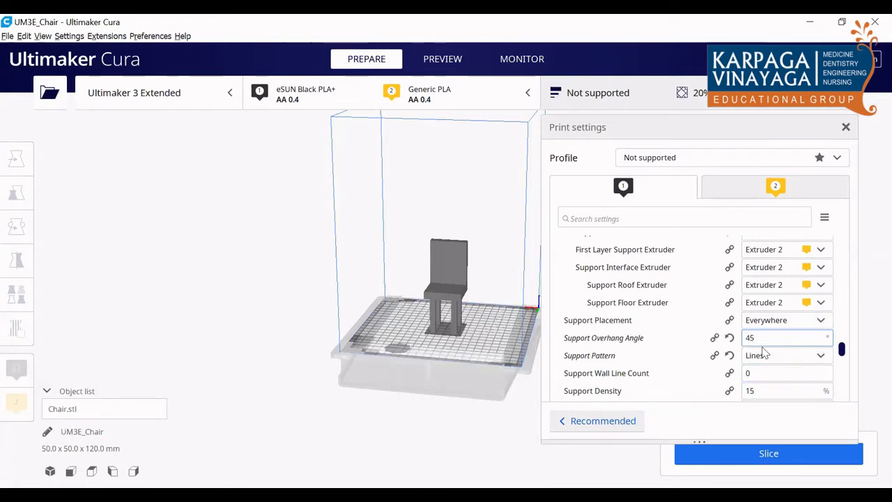
Step: Set the Build Plate Adhesion Type to Raft and the Build Plate Adhesion Extruder to Extruder 2
{"action": "scroll", "coordinate": [763, 354], "scroll_direction": "down", "scroll_amount": 4}
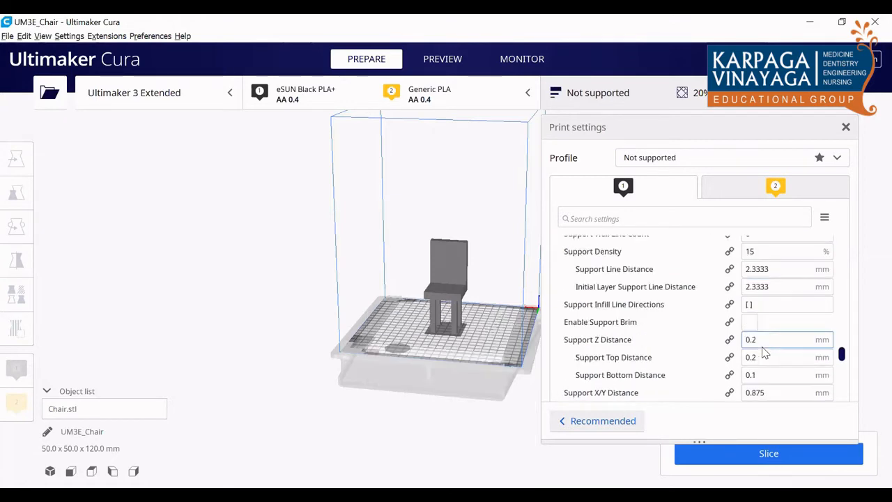
{"action": "scroll", "coordinate": [764, 353], "scroll_direction": "down", "scroll_amount": 5}
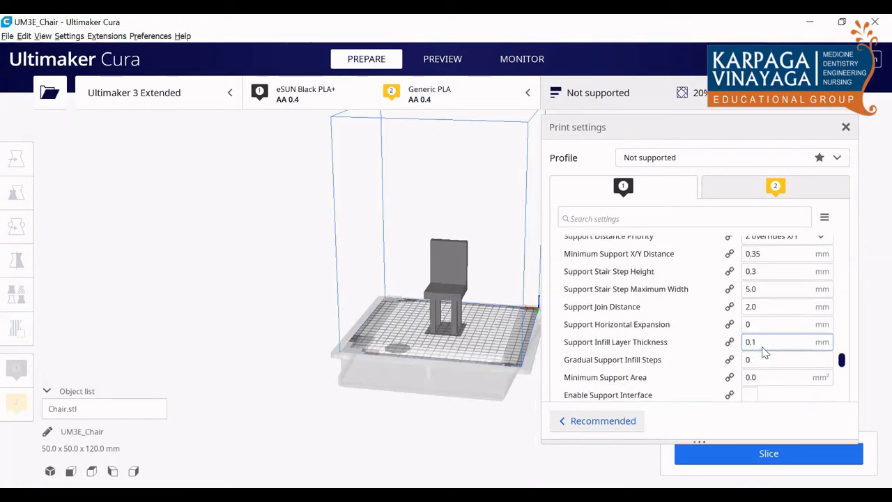
{"action": "scroll", "coordinate": [763, 352], "scroll_direction": "down", "scroll_amount": 4}
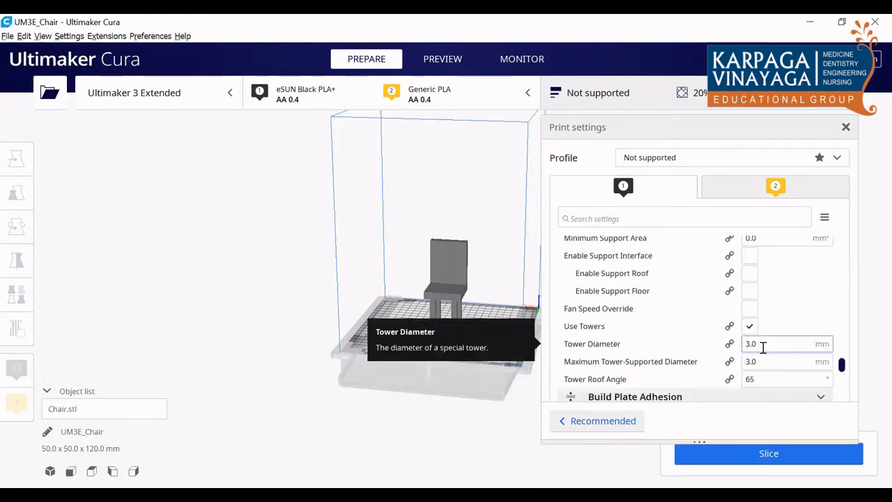
{"action": "scroll", "coordinate": [763, 346], "scroll_direction": "down", "scroll_amount": 2}
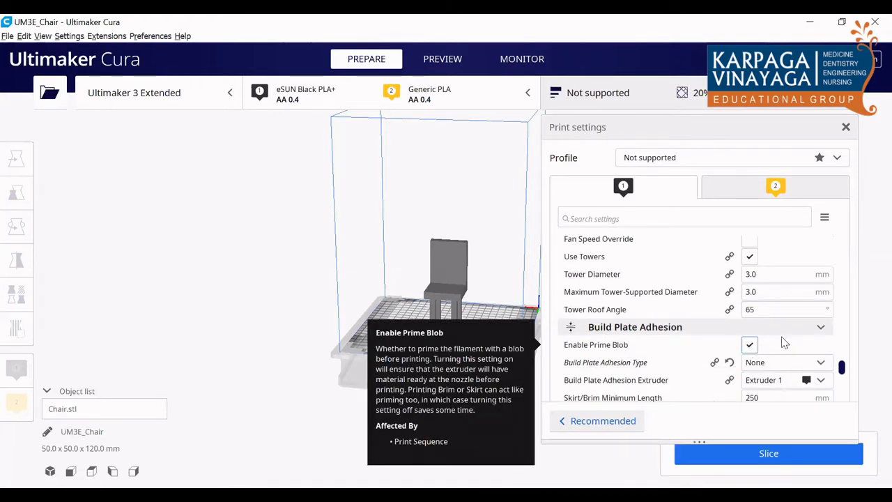
{"action": "scroll", "coordinate": [783, 342], "scroll_direction": "down", "scroll_amount": 2}
{"action": "left_click", "coordinate": [781, 294]}
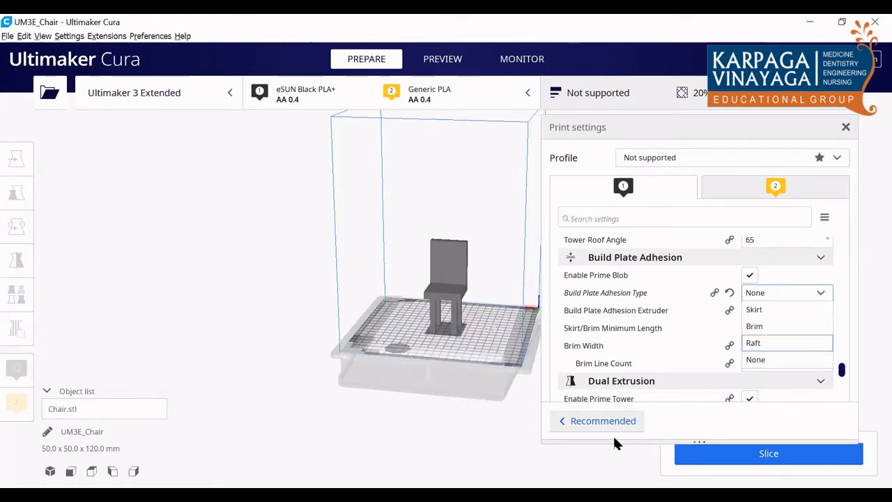
{"action": "left_click", "coordinate": [772, 345]}
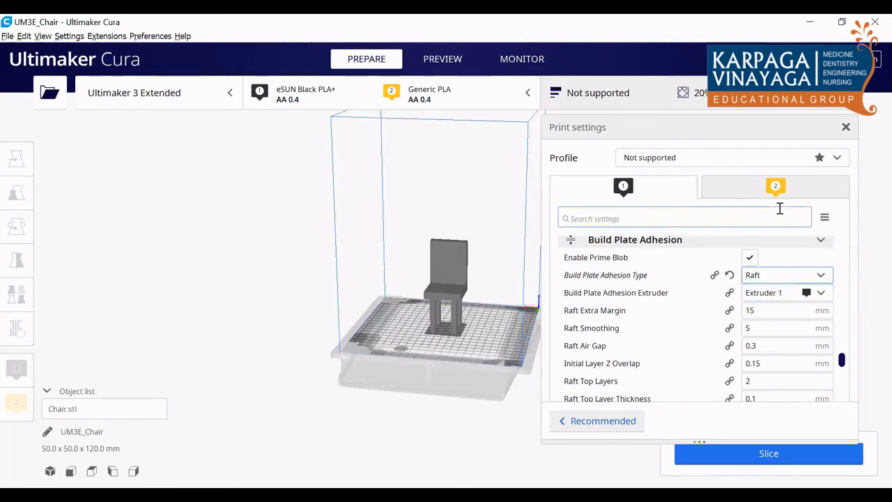
{"action": "left_click", "coordinate": [790, 295]}
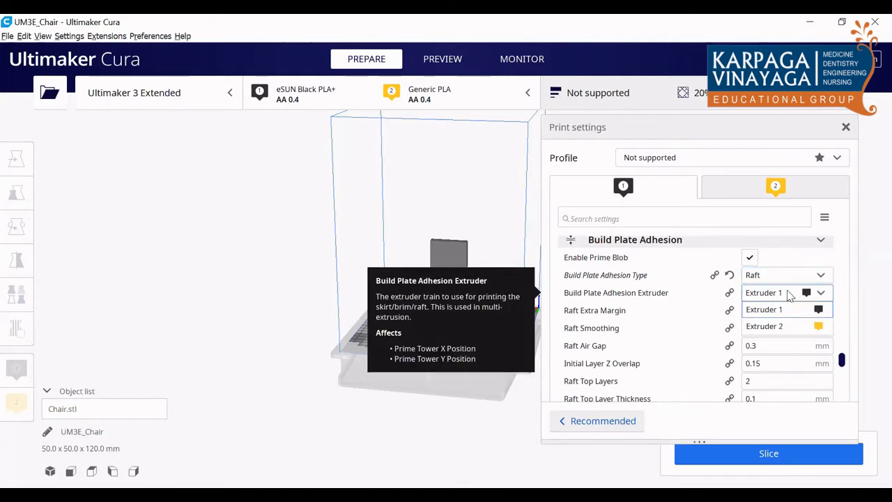
{"action": "left_click", "coordinate": [775, 329]}
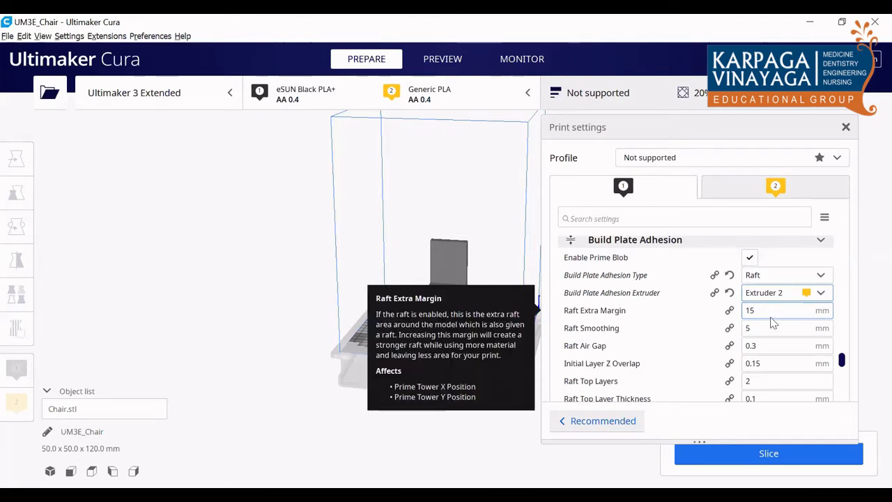
Step: Review the raft spacing, speed, jerk and fan settings and disable the prime tower under Dual Extrusion
{"action": "scroll", "coordinate": [770, 322], "scroll_direction": "down", "scroll_amount": 1}
{"action": "scroll", "coordinate": [772, 323], "scroll_direction": "down", "scroll_amount": 6}
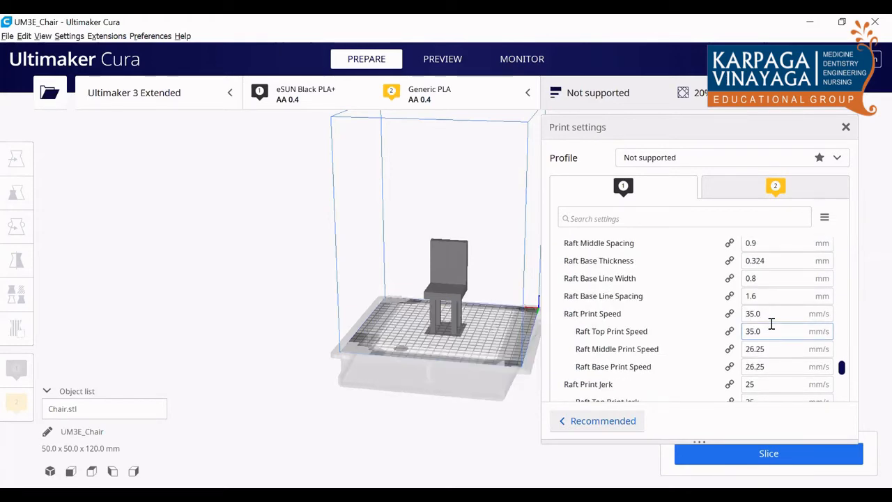
{"action": "scroll", "coordinate": [749, 321], "scroll_direction": "down", "scroll_amount": 1}
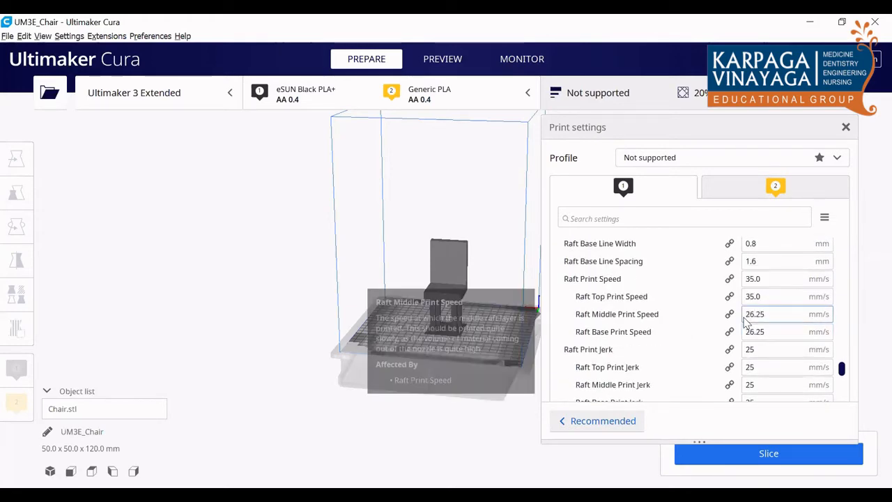
{"action": "scroll", "coordinate": [746, 321], "scroll_direction": "down", "scroll_amount": 3}
{"action": "scroll", "coordinate": [746, 321], "scroll_direction": "down", "scroll_amount": 2}
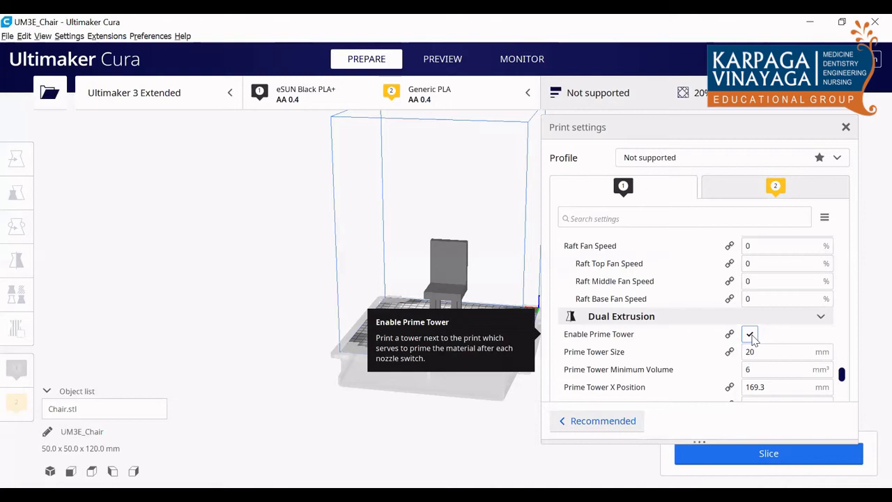
{"action": "left_click", "coordinate": [750, 335]}
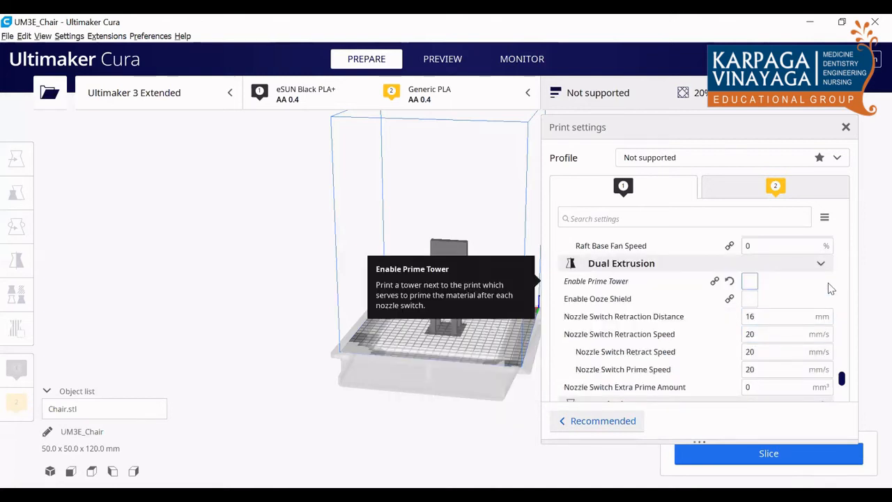
Step: Review extruder 1's remaining settings, from nozzle switch retraction through Special Modes to the end of the Experimental section
{"action": "scroll", "coordinate": [805, 301], "scroll_direction": "down", "scroll_amount": 3}
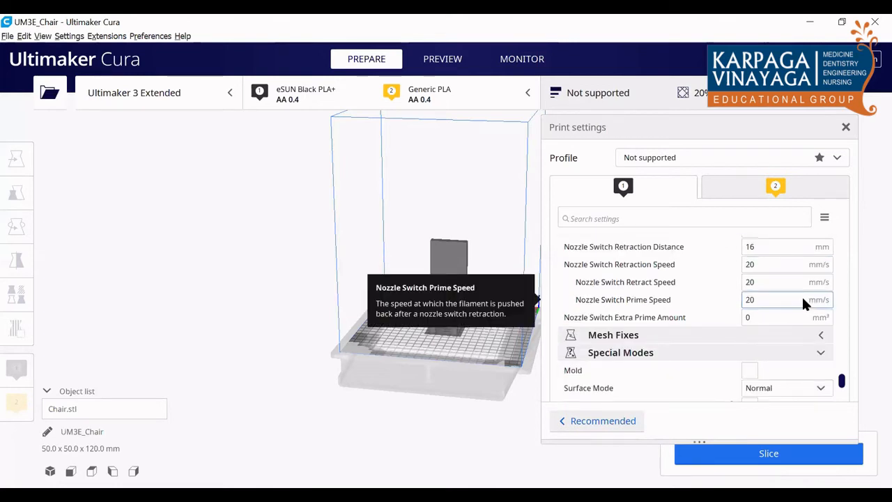
{"action": "scroll", "coordinate": [804, 301], "scroll_direction": "down", "scroll_amount": 1}
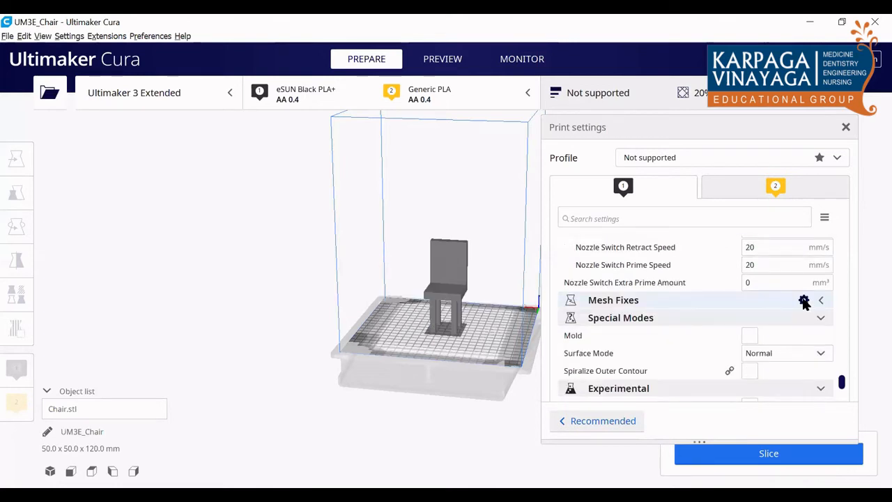
{"action": "scroll", "coordinate": [803, 301], "scroll_direction": "down", "scroll_amount": 4}
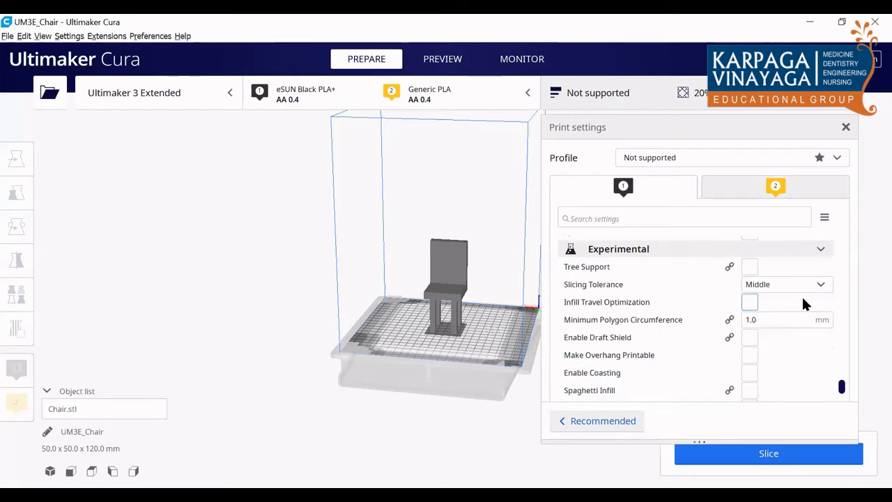
{"action": "scroll", "coordinate": [802, 303], "scroll_direction": "down", "scroll_amount": 8}
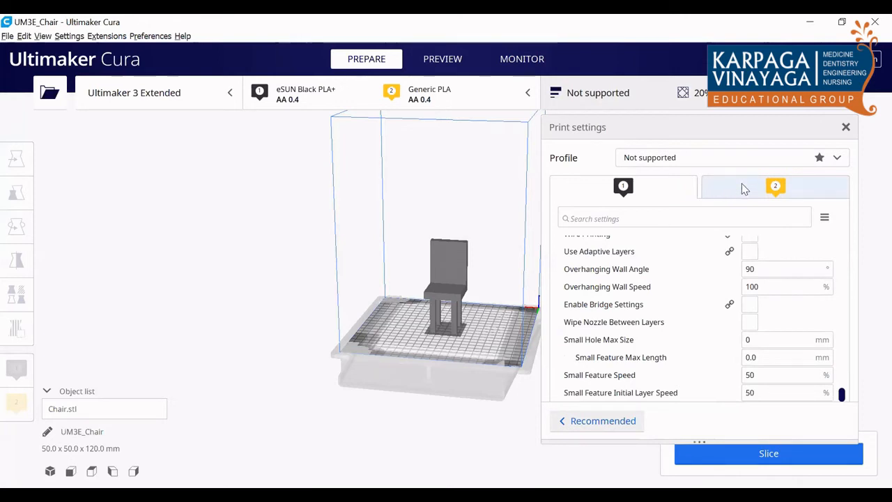
Step: Switch to extruder 2's print settings and review its Material temperatures and flow values
{"action": "left_click", "coordinate": [743, 186]}
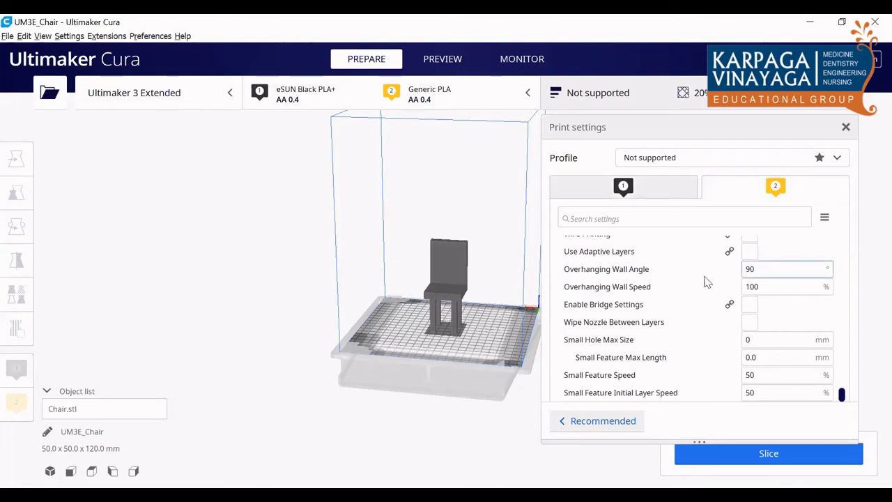
{"action": "scroll", "coordinate": [706, 282], "scroll_direction": "up", "scroll_amount": 15}
{"action": "scroll", "coordinate": [705, 282], "scroll_direction": "up", "scroll_amount": 15}
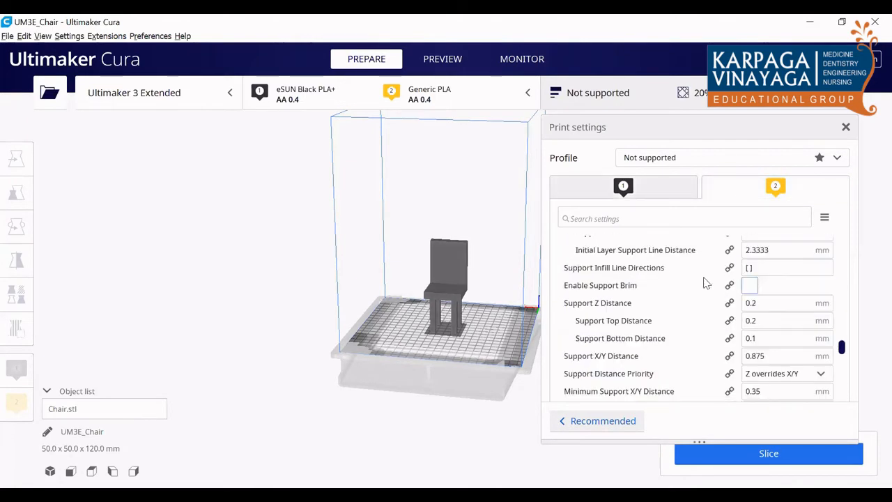
{"action": "scroll", "coordinate": [706, 283], "scroll_direction": "up", "scroll_amount": 15}
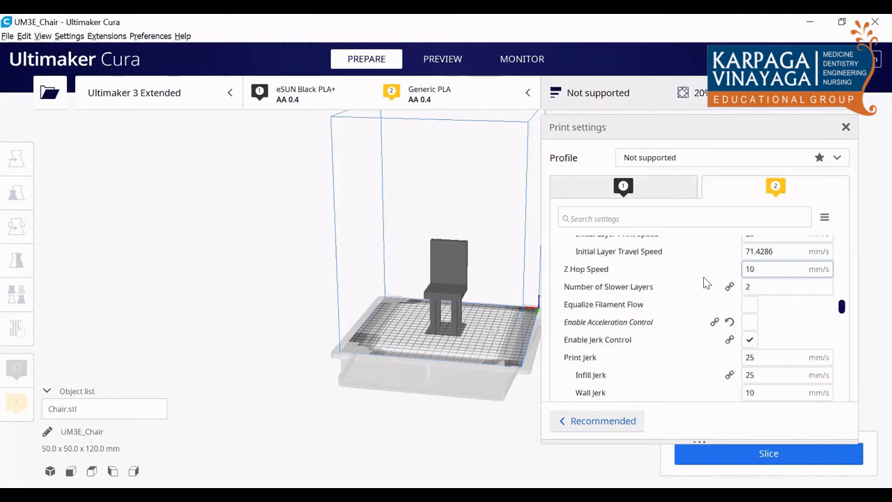
{"action": "scroll", "coordinate": [705, 282], "scroll_direction": "up", "scroll_amount": 5}
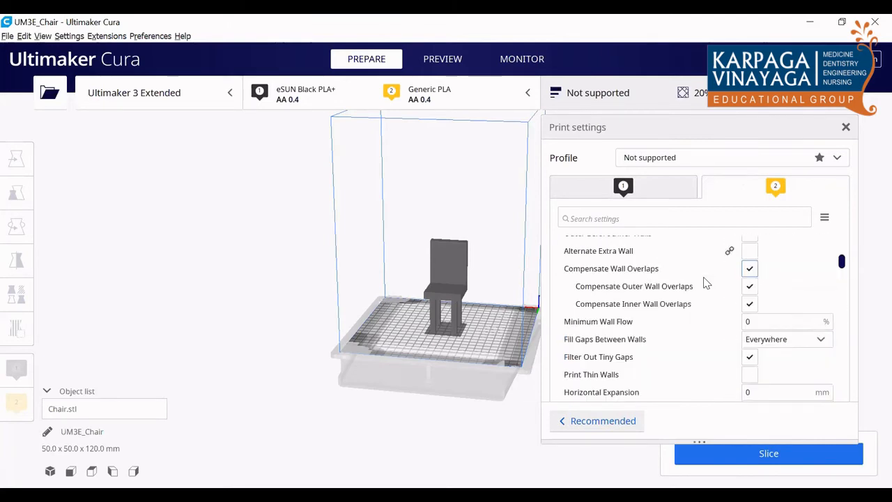
{"action": "scroll", "coordinate": [705, 283], "scroll_direction": "down", "scroll_amount": 15}
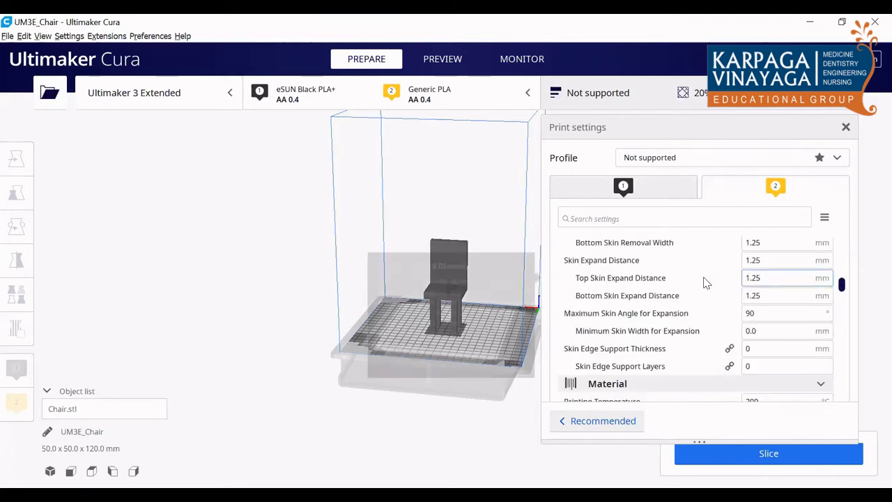
{"action": "scroll", "coordinate": [704, 283], "scroll_direction": "down", "scroll_amount": 5}
{"action": "scroll", "coordinate": [703, 282], "scroll_direction": "down", "scroll_amount": 2}
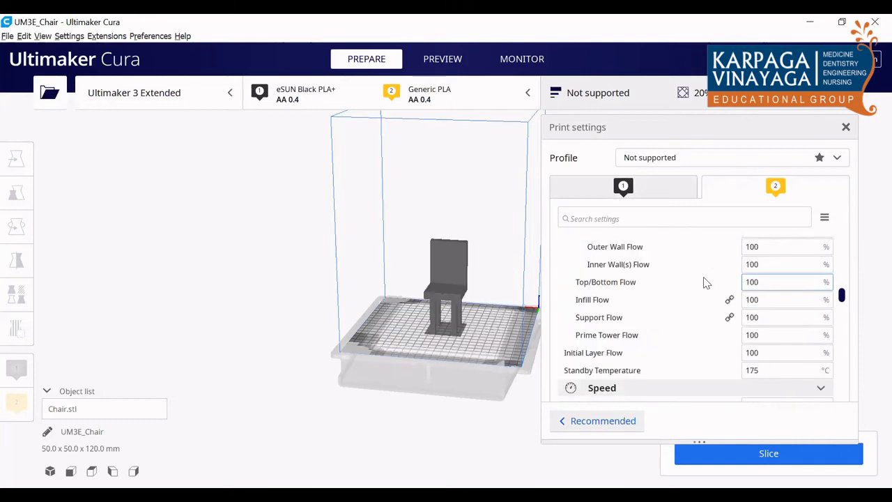
{"action": "scroll", "coordinate": [703, 282], "scroll_direction": "up", "scroll_amount": 4}
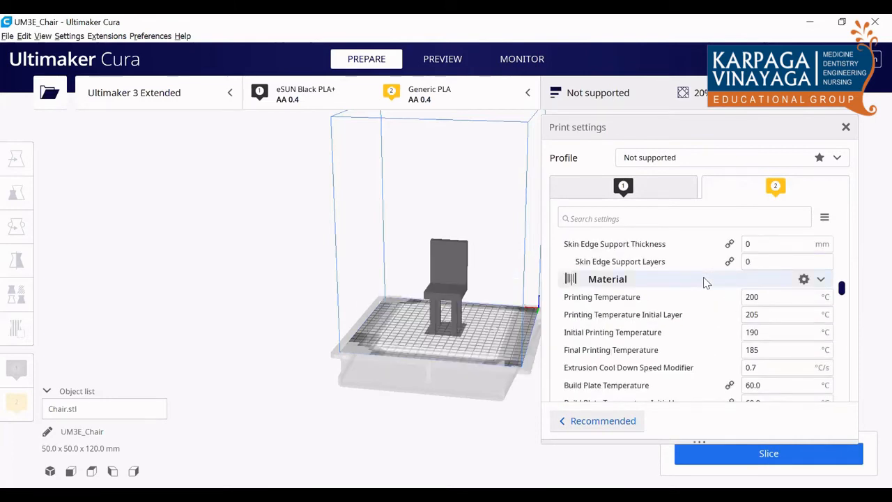
{"action": "scroll", "coordinate": [703, 280], "scroll_direction": "down", "scroll_amount": 5}
{"action": "scroll", "coordinate": [704, 282], "scroll_direction": "down", "scroll_amount": 2}
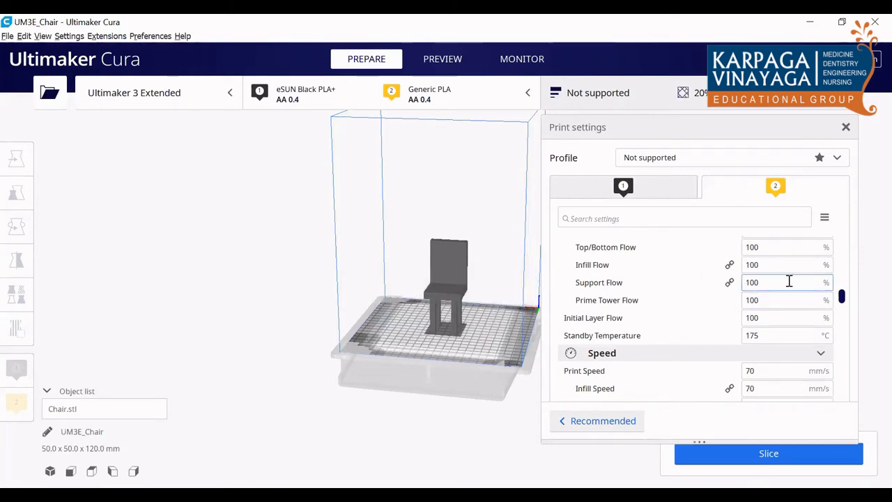
Step: Review extruder 2's print speed, initial layer speed, jerk and Travel retraction settings
{"action": "scroll", "coordinate": [788, 281], "scroll_direction": "down", "scroll_amount": 2}
{"action": "scroll", "coordinate": [789, 281], "scroll_direction": "down", "scroll_amount": 5}
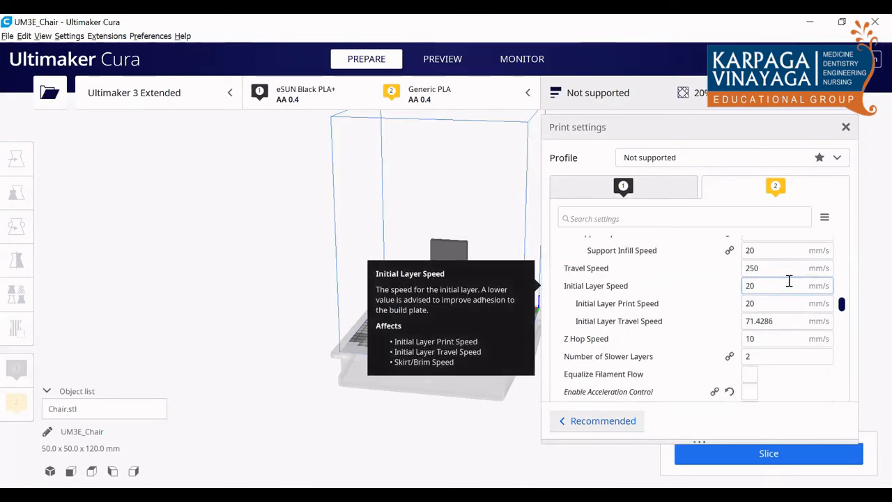
{"action": "scroll", "coordinate": [789, 282], "scroll_direction": "down", "scroll_amount": 2}
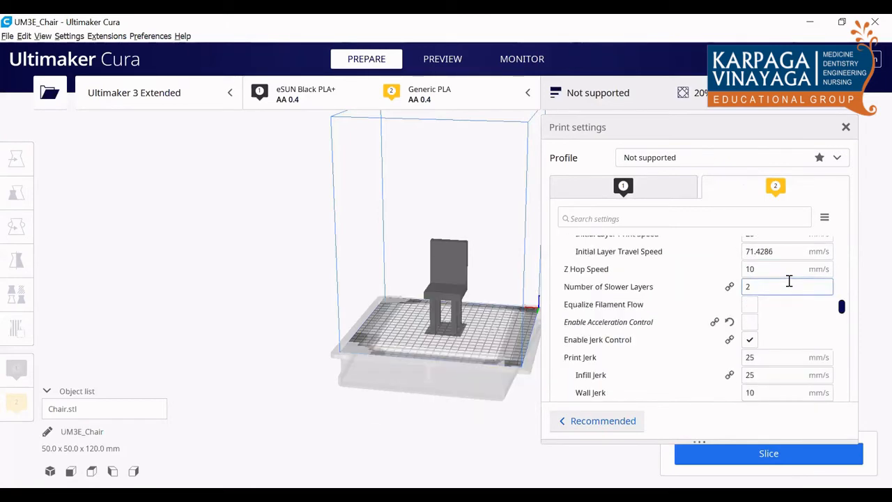
{"action": "scroll", "coordinate": [789, 280], "scroll_direction": "down", "scroll_amount": 8}
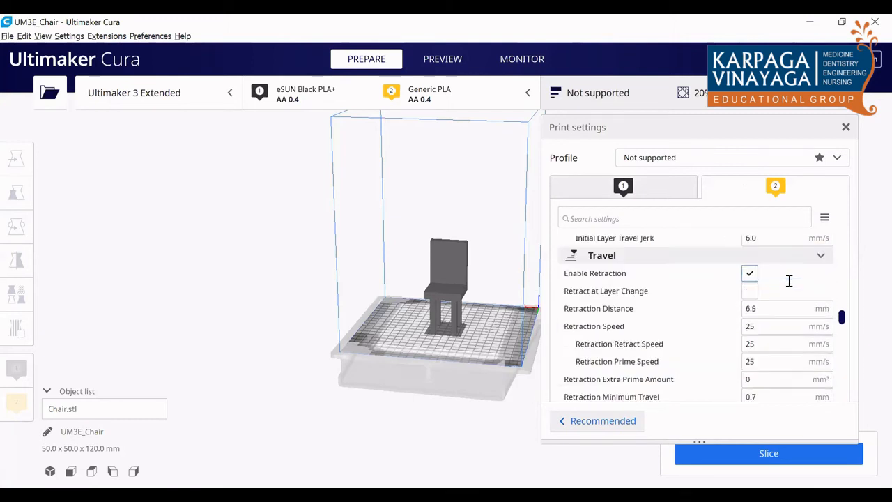
{"action": "scroll", "coordinate": [789, 281], "scroll_direction": "down", "scroll_amount": 3}
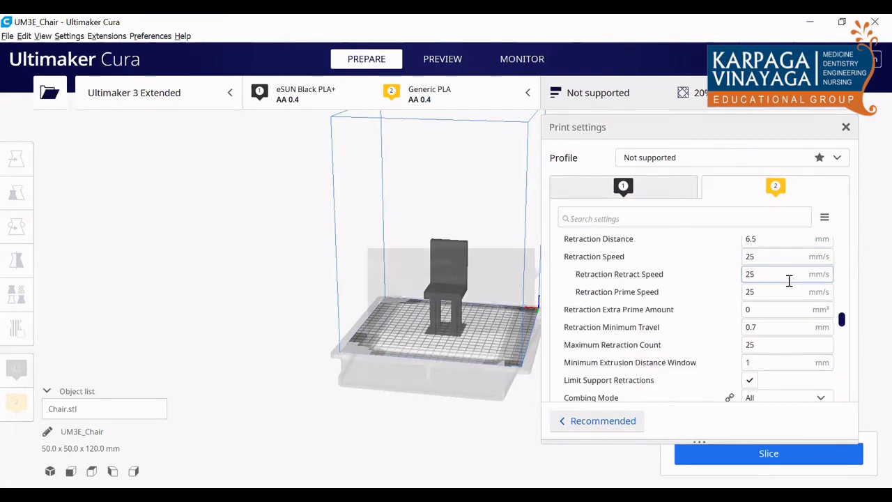
{"action": "mouse_move", "coordinate": [789, 281]}
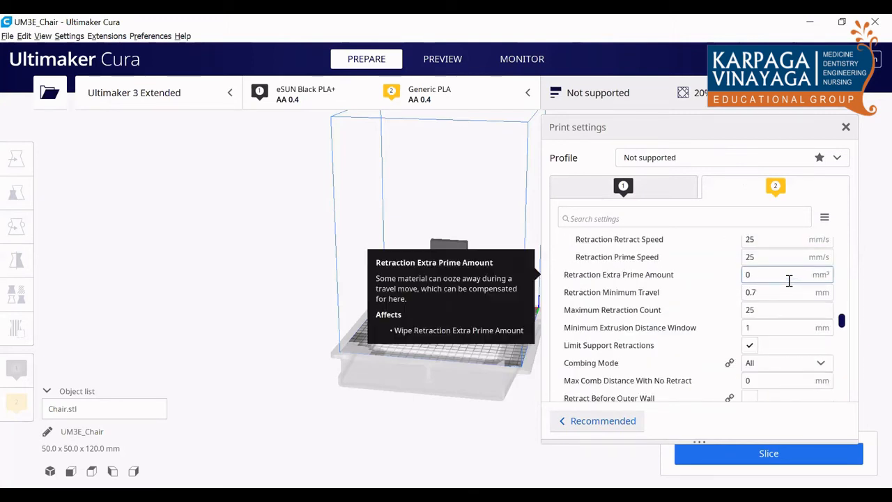
{"action": "scroll", "coordinate": [788, 281], "scroll_direction": "up", "scroll_amount": 6}
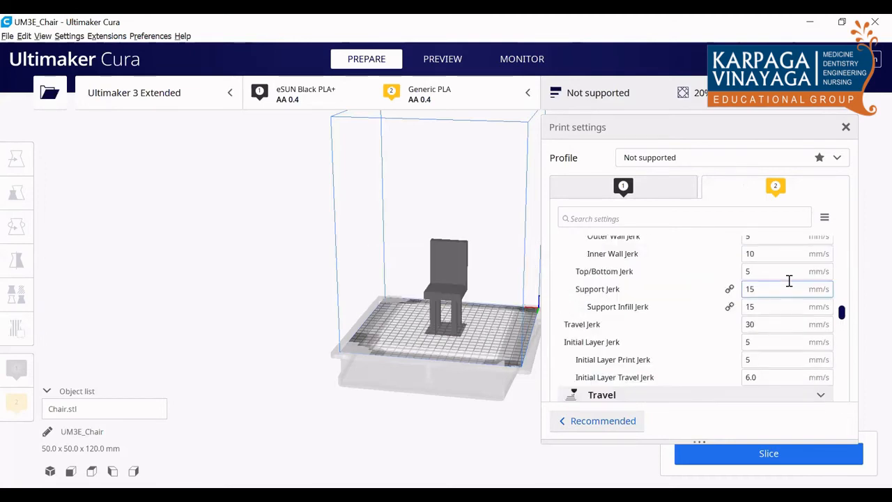
{"action": "scroll", "coordinate": [789, 281], "scroll_direction": "up", "scroll_amount": 6}
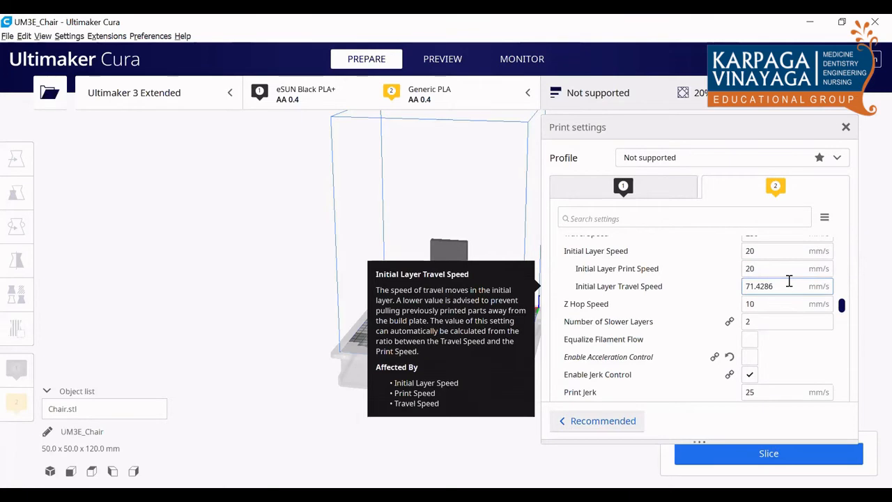
{"action": "scroll", "coordinate": [789, 281], "scroll_direction": "up", "scroll_amount": 2}
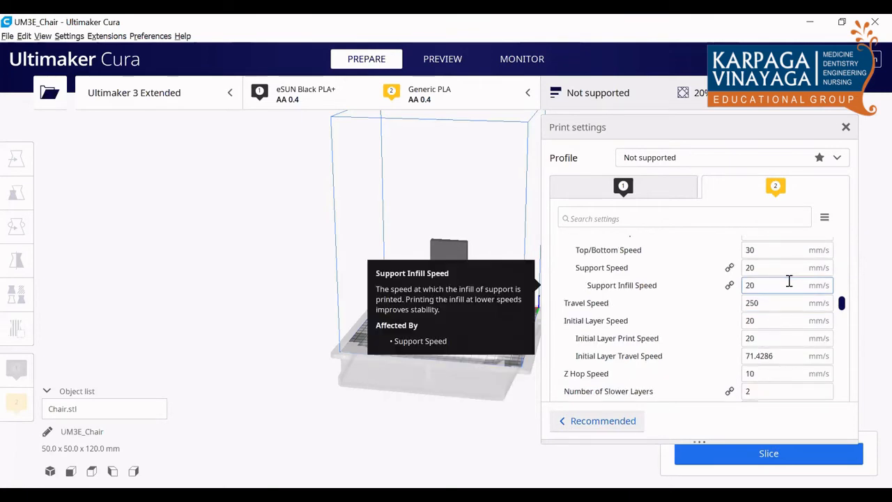
{"action": "scroll", "coordinate": [754, 280], "scroll_direction": "up", "scroll_amount": 3}
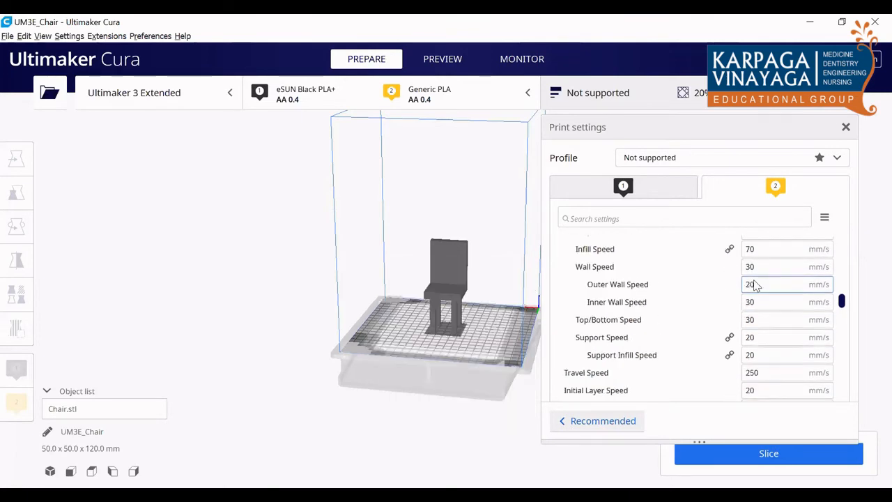
Step: Review extruder 2's skin expansion, Infill, seam, wall overlap and top/bottom layer settings, back to the Top/Bottom Extruder option
{"action": "scroll", "coordinate": [754, 279], "scroll_direction": "up", "scroll_amount": 6}
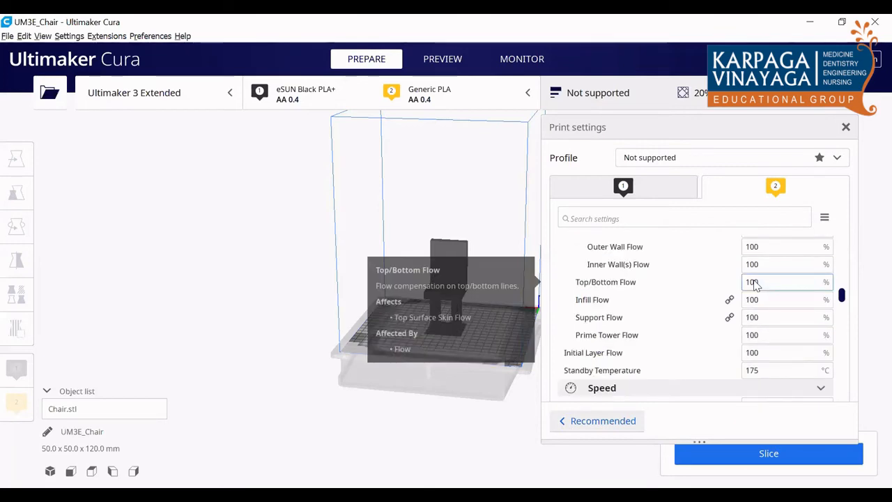
{"action": "scroll", "coordinate": [754, 280], "scroll_direction": "up", "scroll_amount": 6}
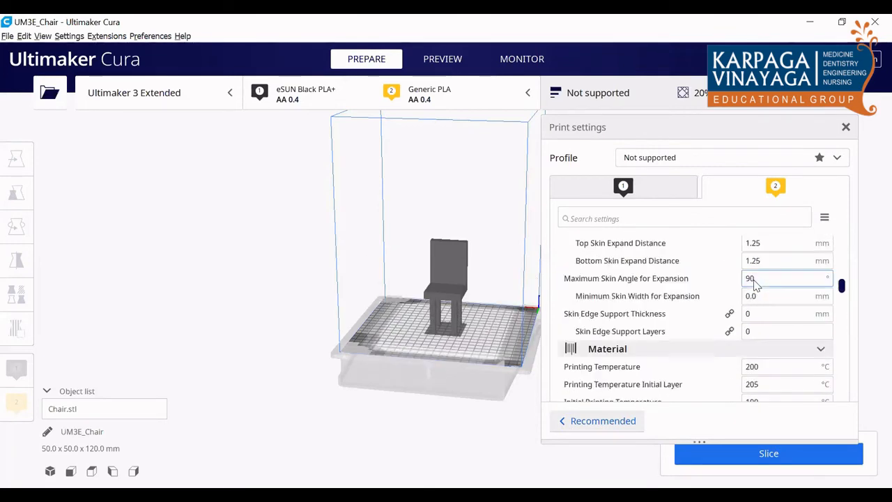
{"action": "scroll", "coordinate": [753, 279], "scroll_direction": "down", "scroll_amount": 3}
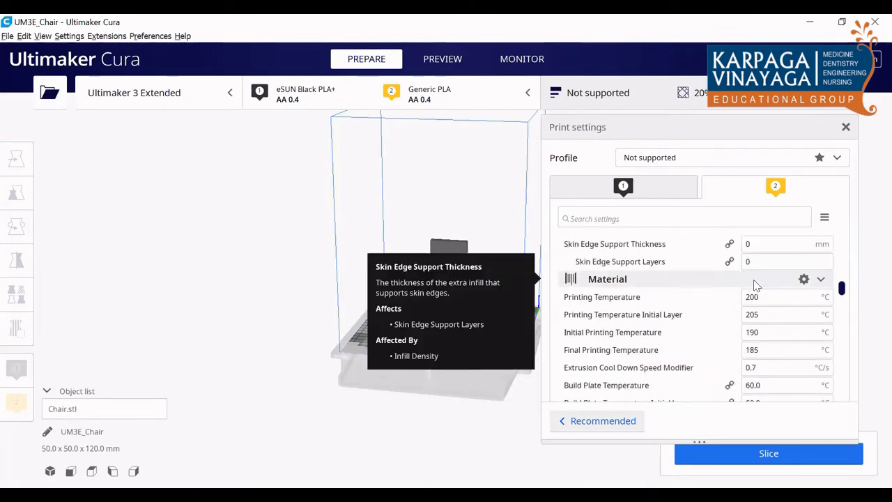
{"action": "scroll", "coordinate": [753, 280], "scroll_direction": "up", "scroll_amount": 4}
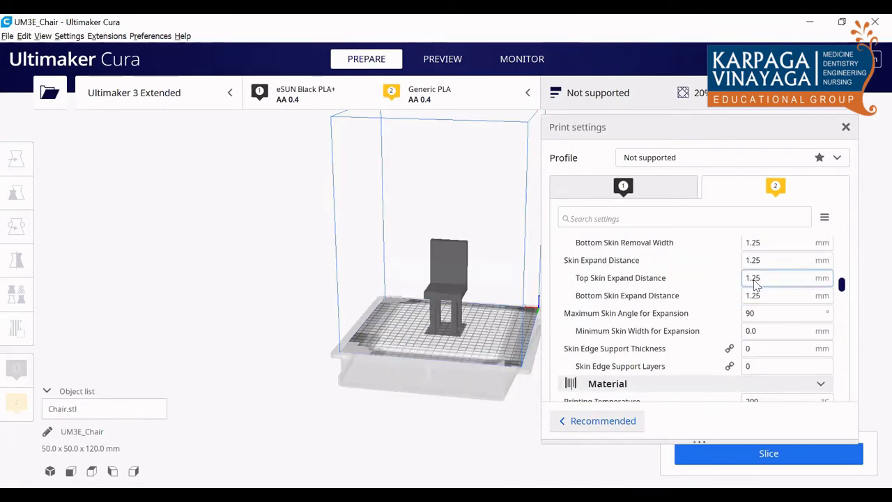
{"action": "scroll", "coordinate": [756, 285], "scroll_direction": "up", "scroll_amount": 2}
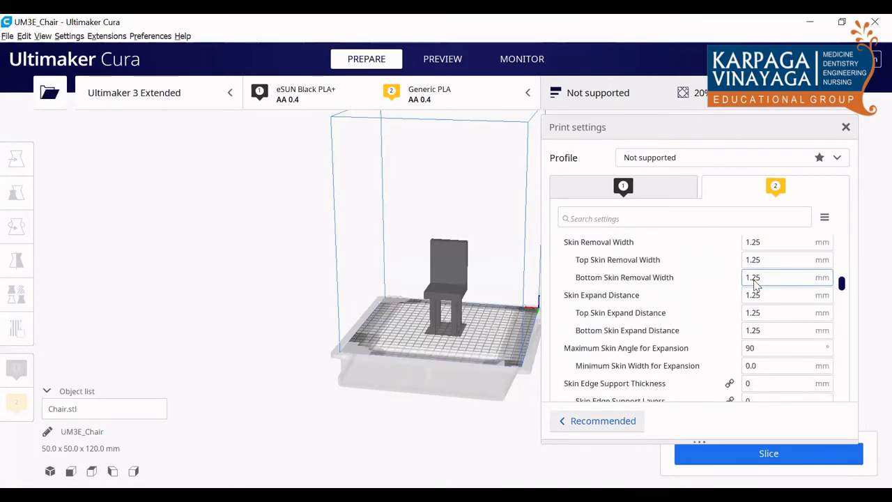
{"action": "scroll", "coordinate": [756, 284], "scroll_direction": "up", "scroll_amount": 4}
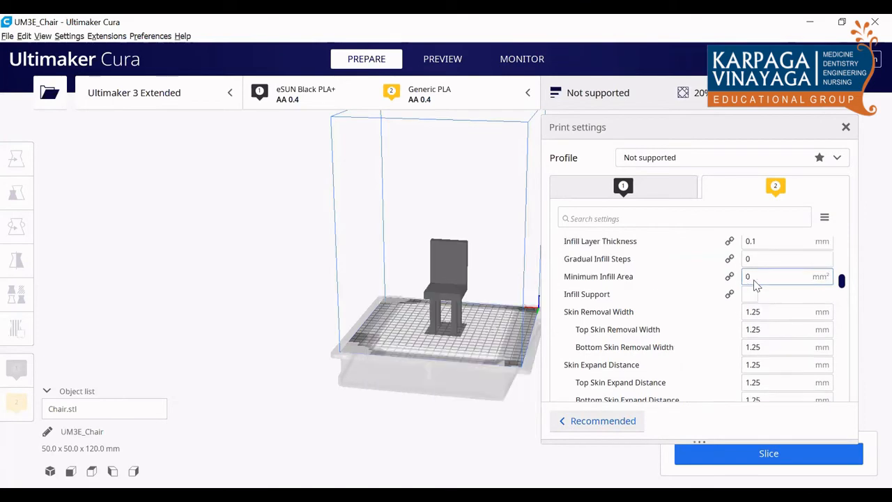
{"action": "scroll", "coordinate": [753, 280], "scroll_direction": "up", "scroll_amount": 5}
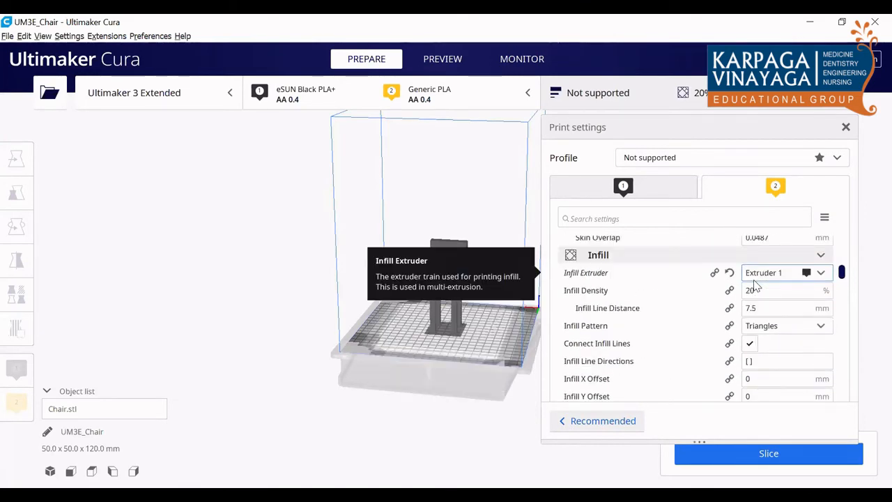
{"action": "scroll", "coordinate": [753, 280], "scroll_direction": "up", "scroll_amount": 4}
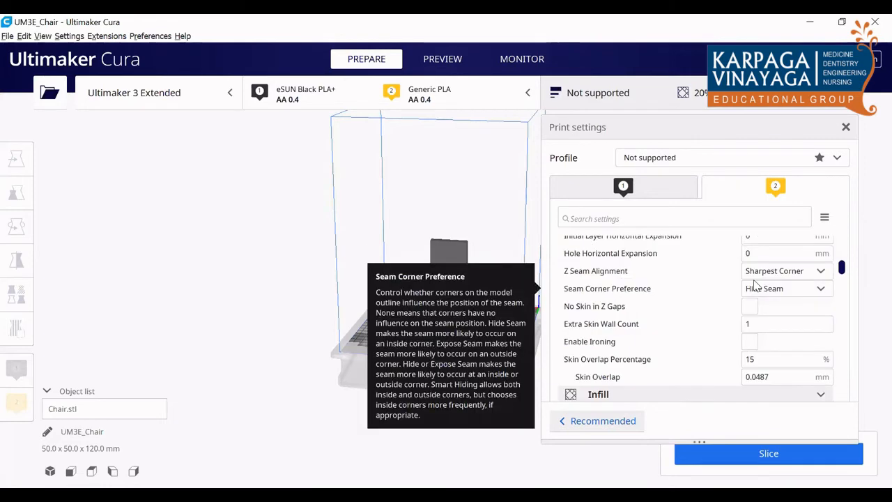
{"action": "scroll", "coordinate": [756, 284], "scroll_direction": "up", "scroll_amount": 5}
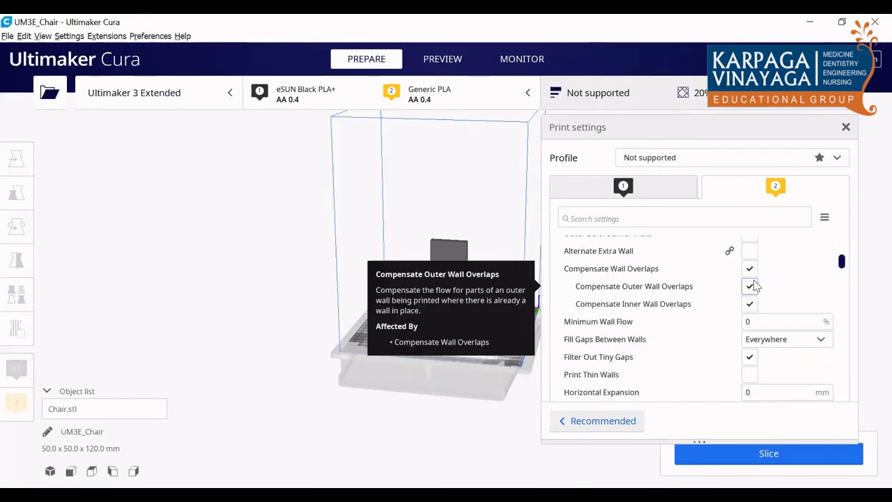
{"action": "scroll", "coordinate": [754, 284], "scroll_direction": "up", "scroll_amount": 2}
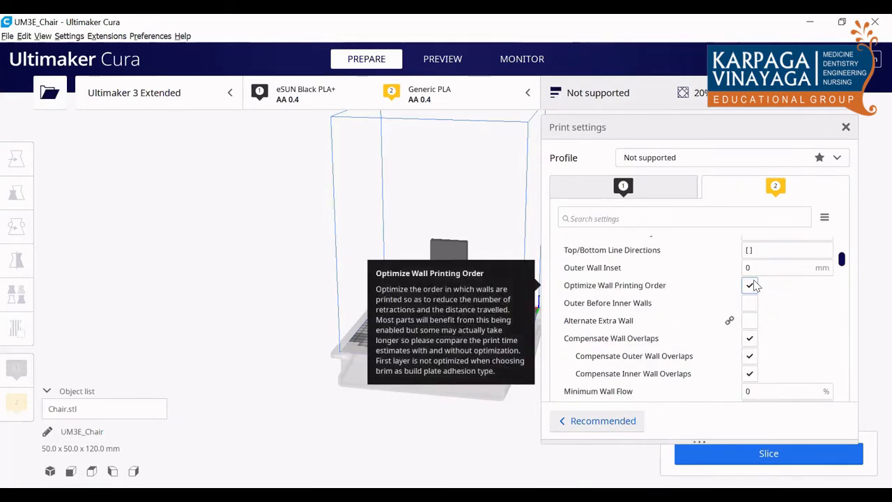
{"action": "scroll", "coordinate": [753, 284], "scroll_direction": "up", "scroll_amount": 2}
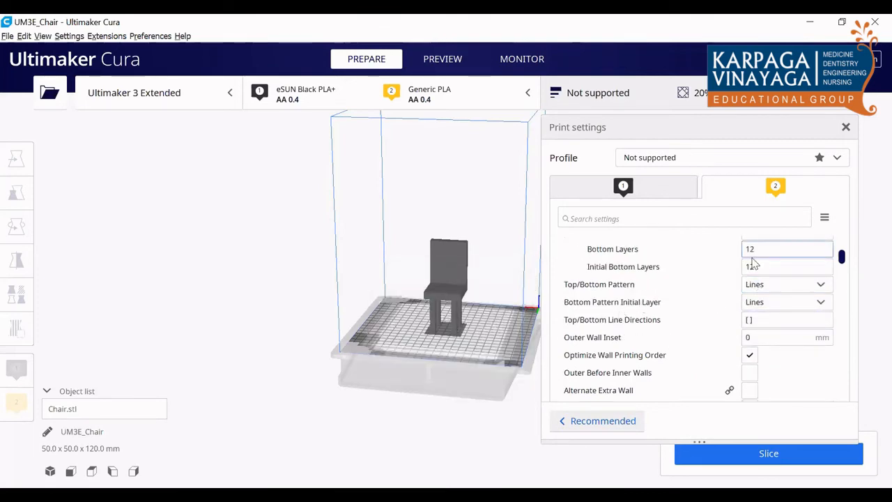
{"action": "scroll", "coordinate": [753, 263], "scroll_direction": "up", "scroll_amount": 3}
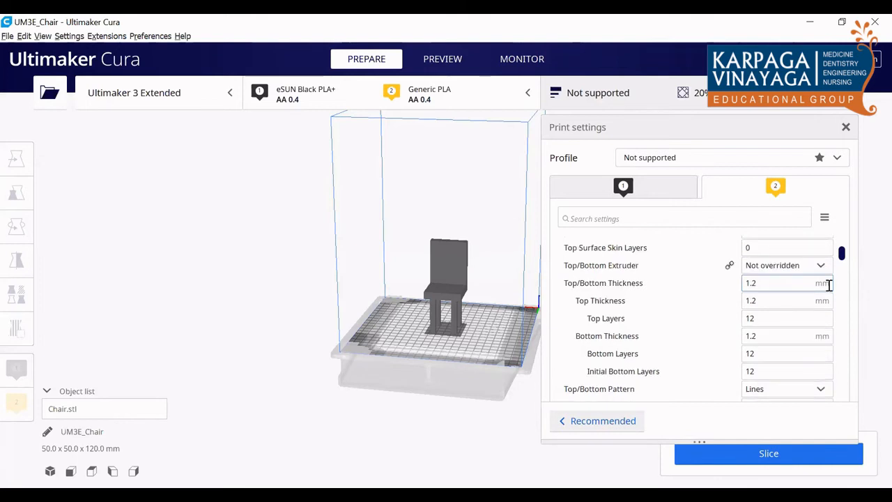
{"action": "scroll", "coordinate": [828, 284], "scroll_direction": "up", "scroll_amount": 1}
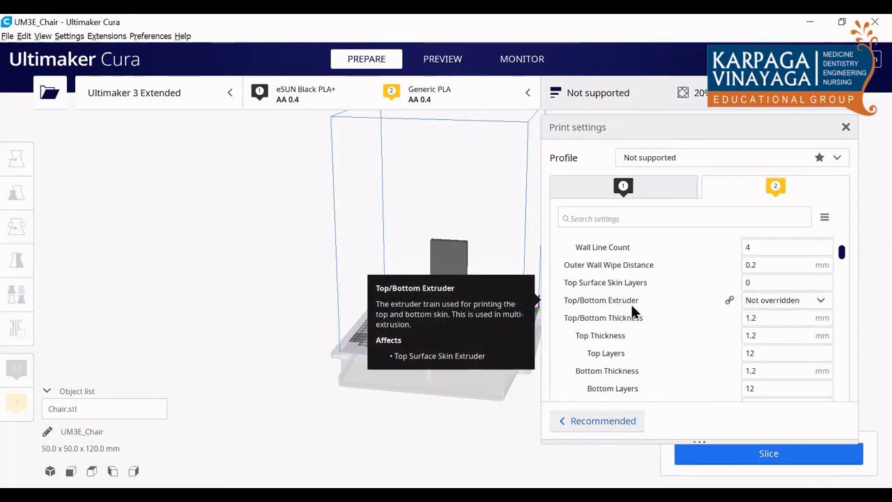
Step: Try Extruder 2 as the Top/Bottom Extruder and return the setting to Not overridden
{"action": "left_click", "coordinate": [793, 300]}
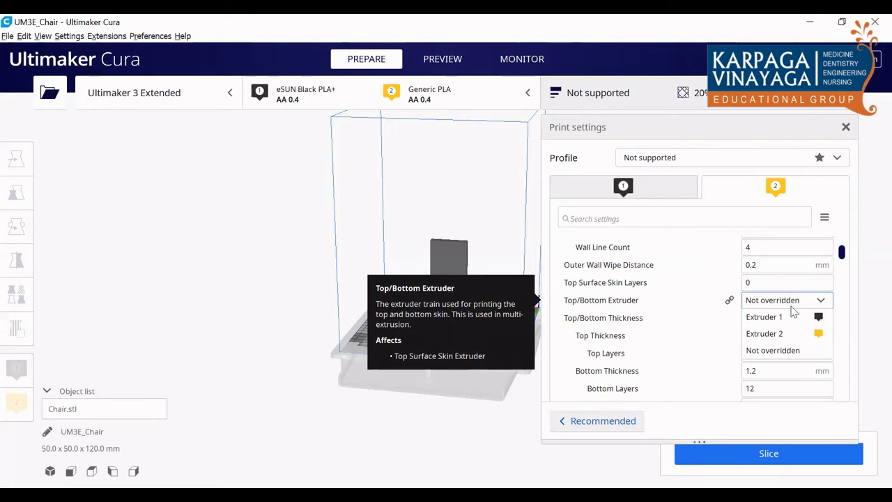
{"action": "left_click", "coordinate": [764, 333]}
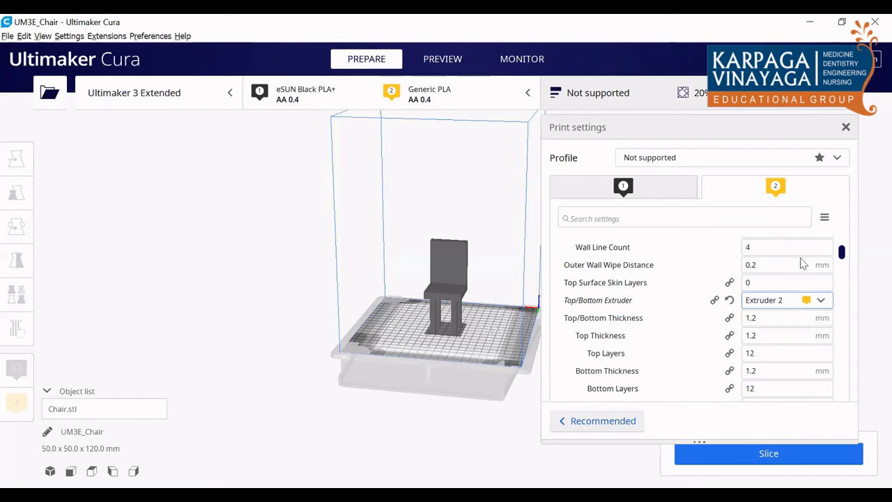
{"action": "mouse_move", "coordinate": [718, 359]}
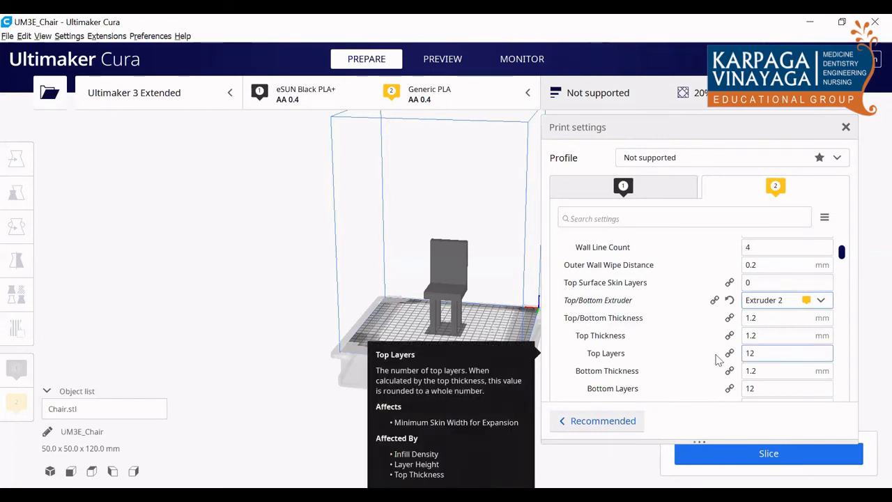
{"action": "left_click", "coordinate": [790, 299]}
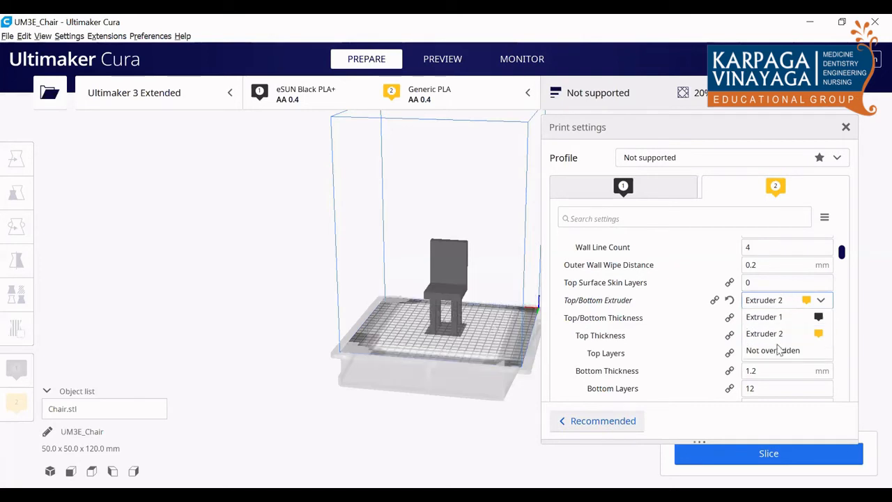
{"action": "left_click", "coordinate": [779, 350]}
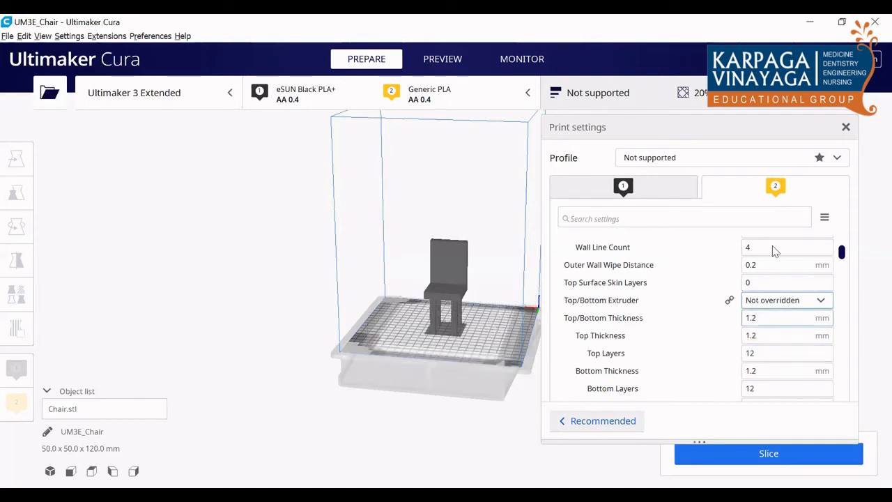
Step: Review extruder 2's remaining settings from the walls down to Dual Extrusion, and slice the chair
{"action": "mouse_move", "coordinate": [788, 313]}
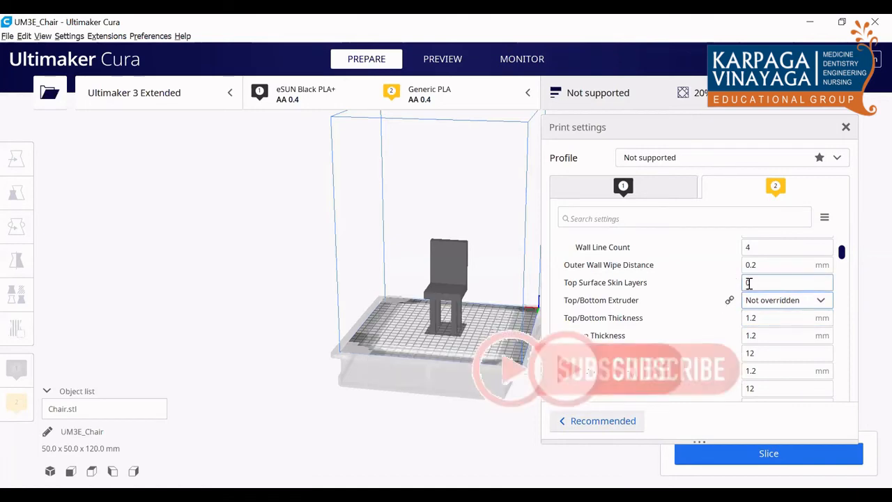
{"action": "scroll", "coordinate": [714, 298], "scroll_direction": "down", "scroll_amount": 5}
{"action": "scroll", "coordinate": [714, 298], "scroll_direction": "down", "scroll_amount": 15}
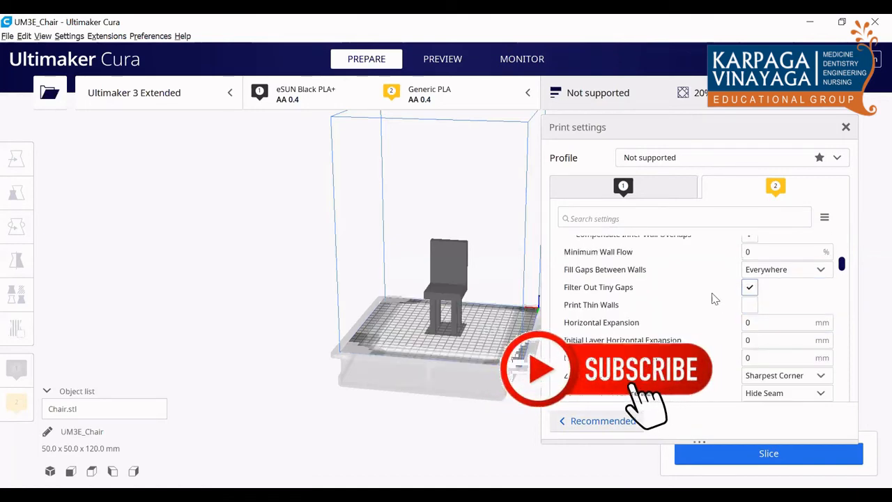
{"action": "scroll", "coordinate": [715, 299], "scroll_direction": "down", "scroll_amount": 15}
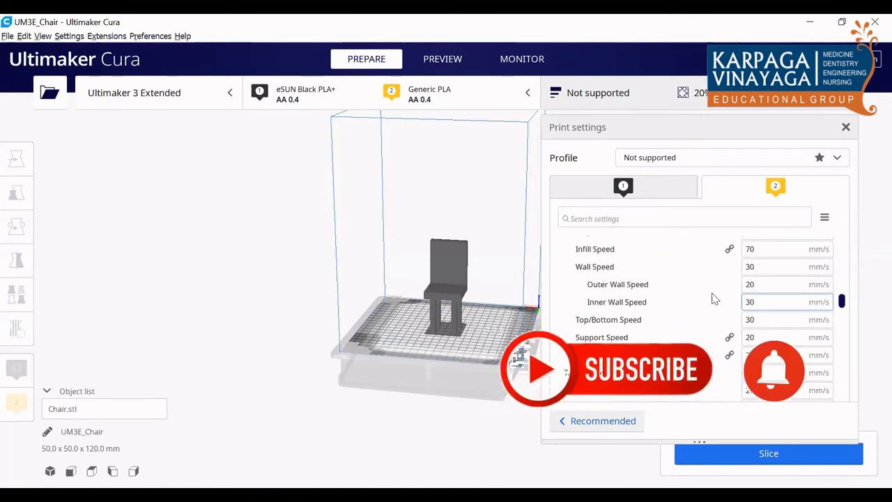
{"action": "scroll", "coordinate": [715, 298], "scroll_direction": "down", "scroll_amount": 15}
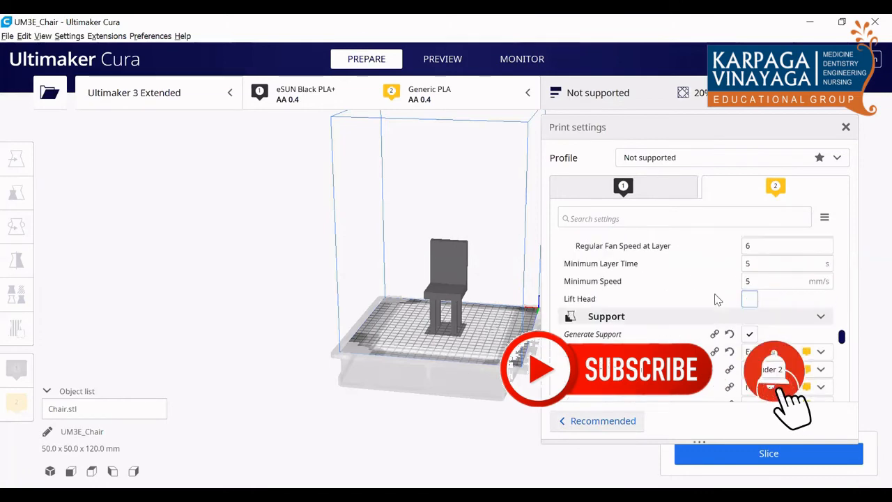
{"action": "scroll", "coordinate": [718, 299], "scroll_direction": "down", "scroll_amount": 3}
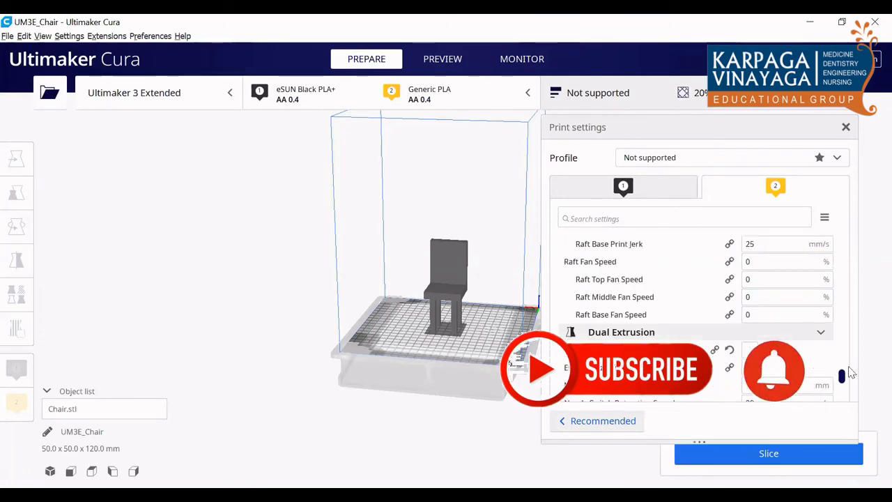
{"action": "left_click", "coordinate": [769, 454]}
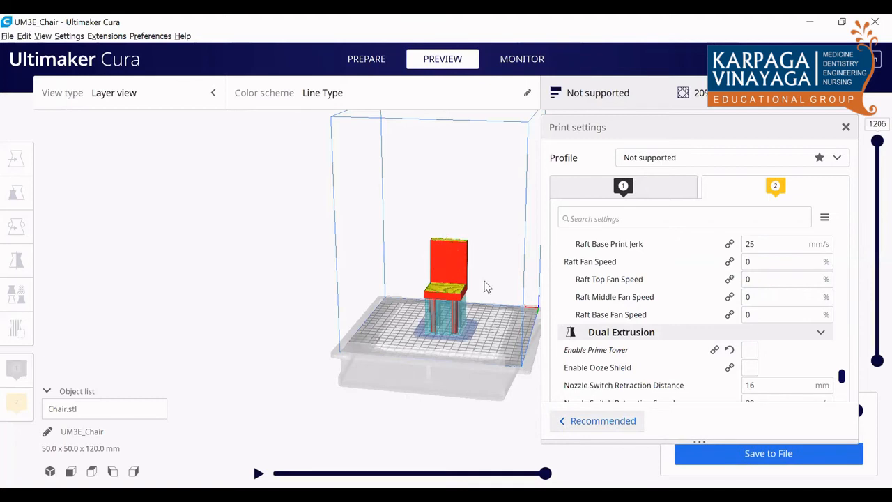
Step: Enlarge the chair uniformly to 630%, giving it a size of 63 × 63 × 151.2 mm
{"action": "left_click", "coordinate": [447, 301]}
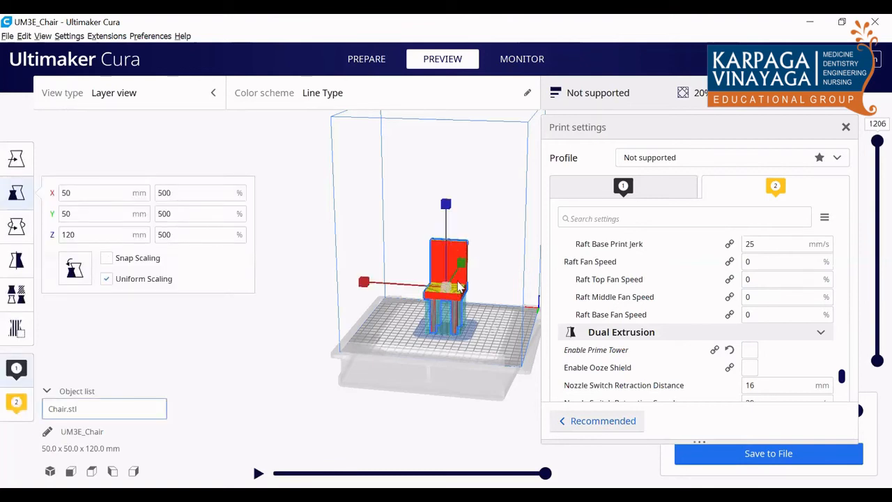
{"action": "left_click_drag", "start_coordinate": [450, 300], "coordinate": [460, 288]}
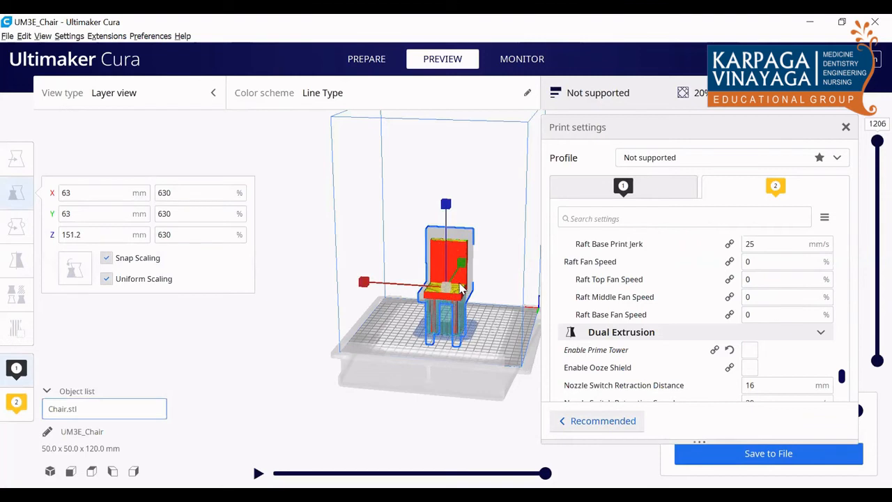
{"action": "right_click", "coordinate": [460, 286]}
{"action": "left_click", "coordinate": [311, 363]}
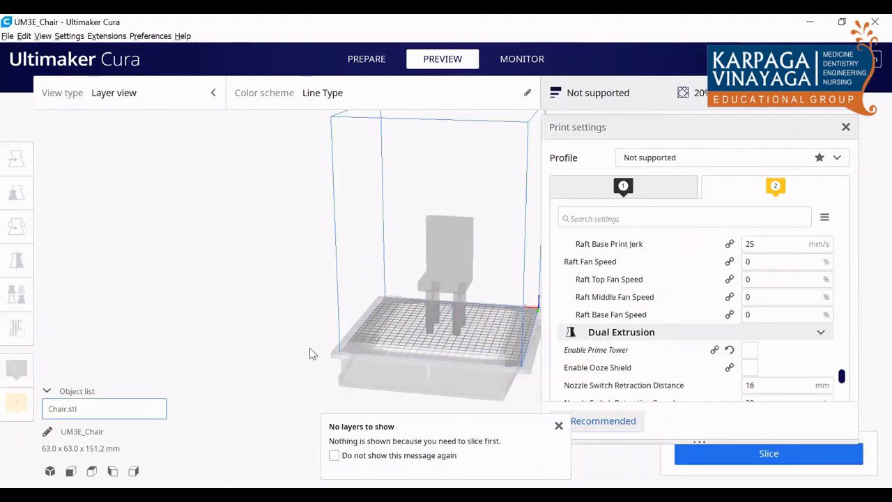
Step: Slice the enlarged chair again and return to its layer preview
{"action": "left_click", "coordinate": [750, 458]}
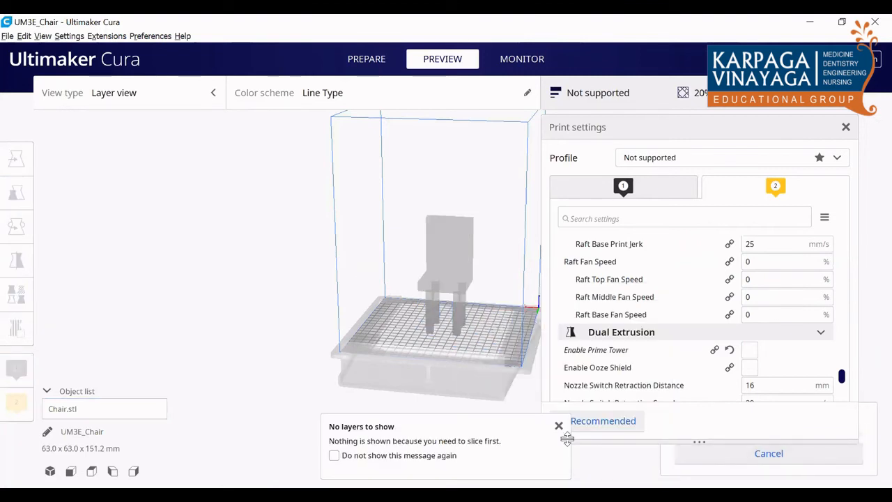
{"action": "left_click", "coordinate": [559, 425]}
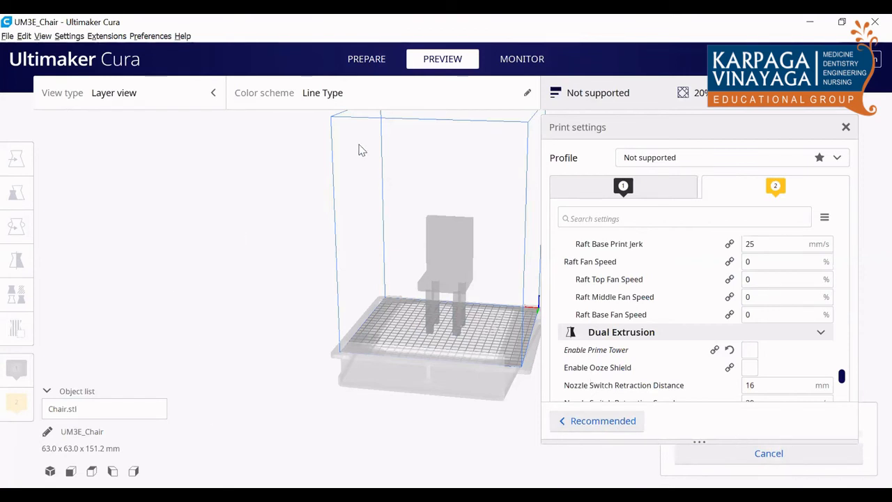
{"action": "left_click", "coordinate": [366, 58]}
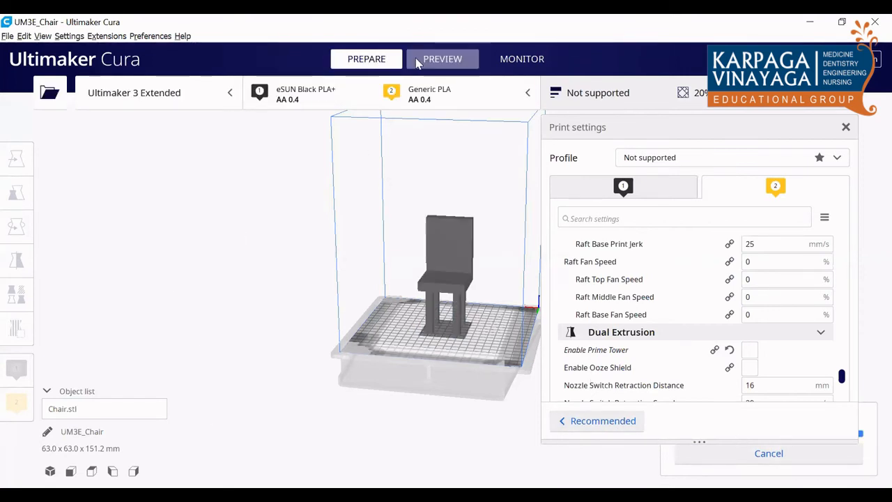
{"action": "left_click", "coordinate": [418, 59]}
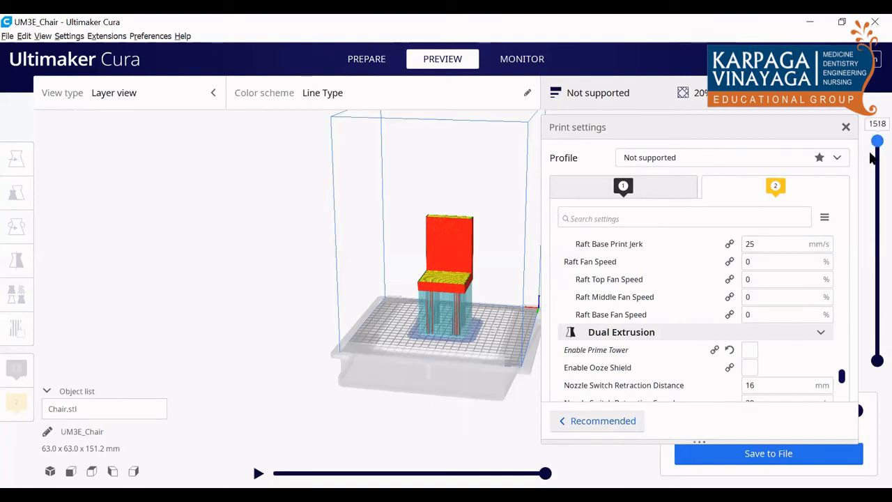
Step: Lower the layer preview to layer 73 and inspect the raft from beneath the build plate
{"action": "left_click_drag", "start_coordinate": [871, 155], "coordinate": [871, 342]}
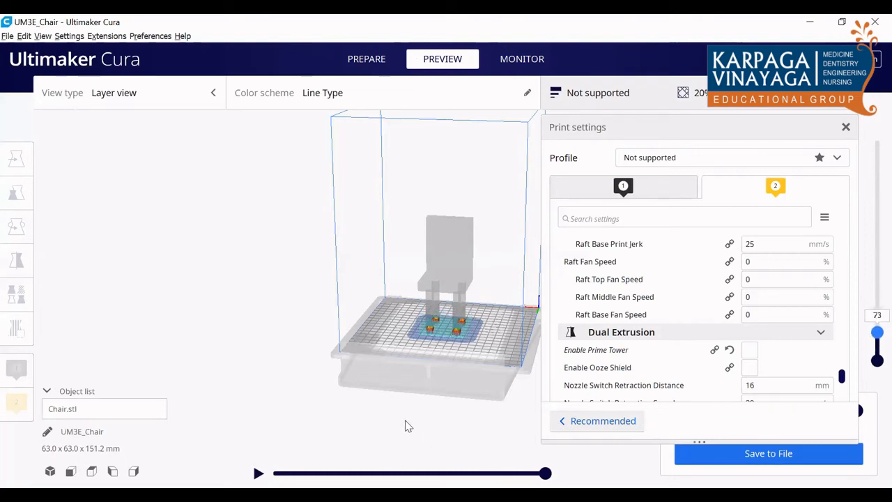
{"action": "right_click_drag", "start_coordinate": [458, 359], "coordinate": [475, 296]}
{"action": "right_click", "coordinate": [472, 303]}
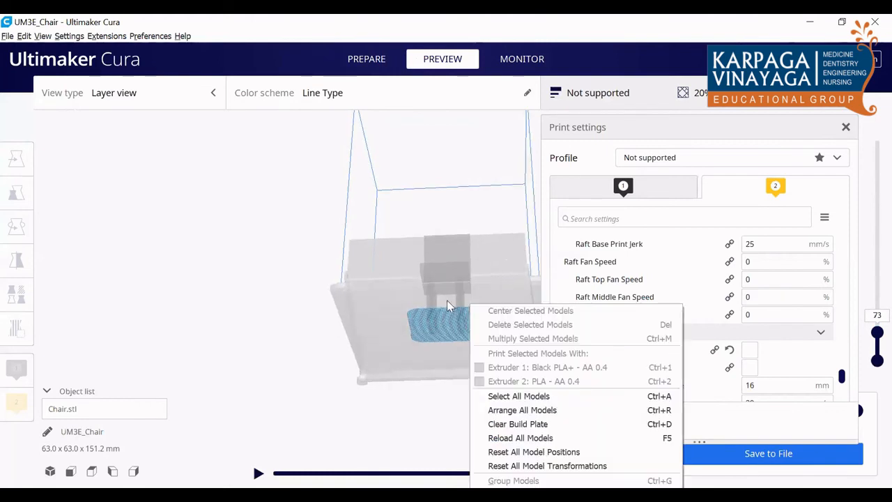
{"action": "left_click", "coordinate": [178, 281]}
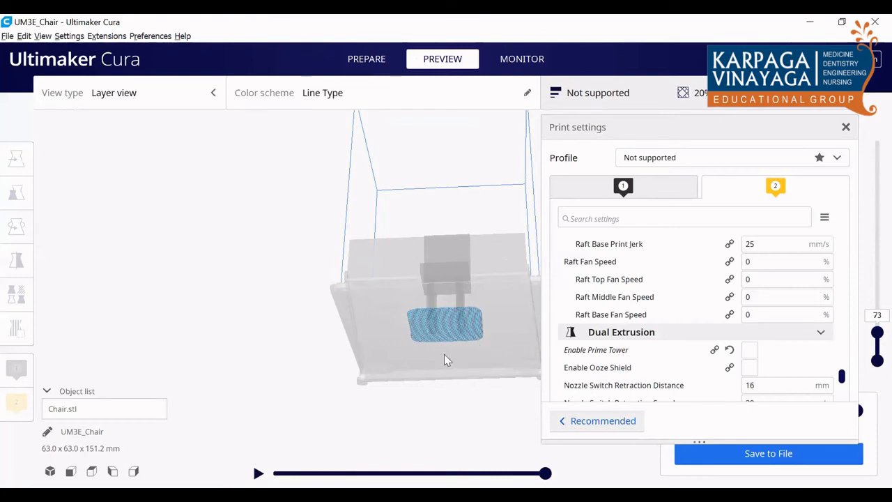
Step: Lower the layer preview to layer 1 and inspect the raft's first layer from below and above
{"action": "left_click", "coordinate": [463, 290]}
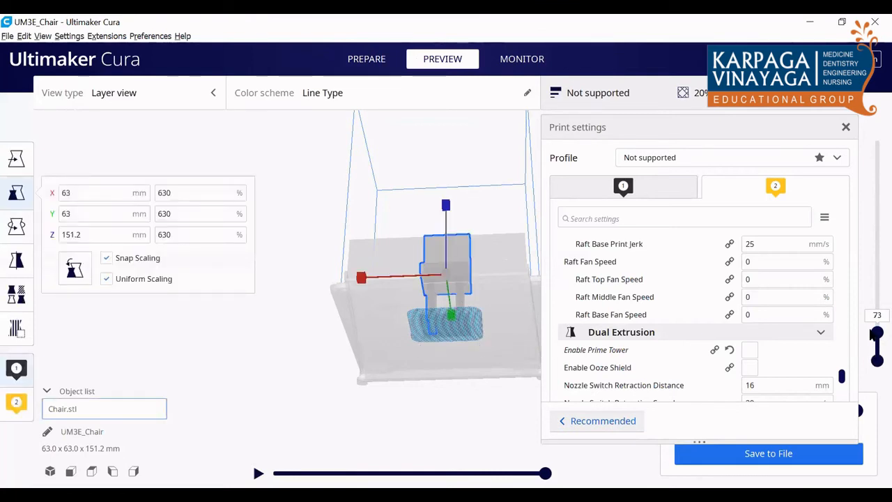
{"action": "left_click_drag", "start_coordinate": [873, 334], "coordinate": [872, 363]}
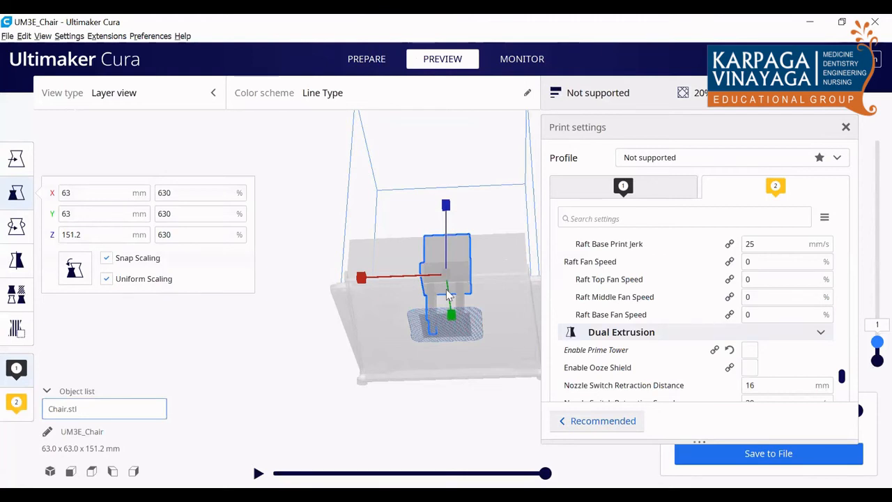
{"action": "left_click", "coordinate": [483, 279]}
{"action": "right_click_drag", "start_coordinate": [482, 297], "coordinate": [466, 343]}
Step: Play the toolpath simulation from the first raft layer, and replay it with the preview raised to layer 192
{"action": "left_click", "coordinate": [258, 473]}
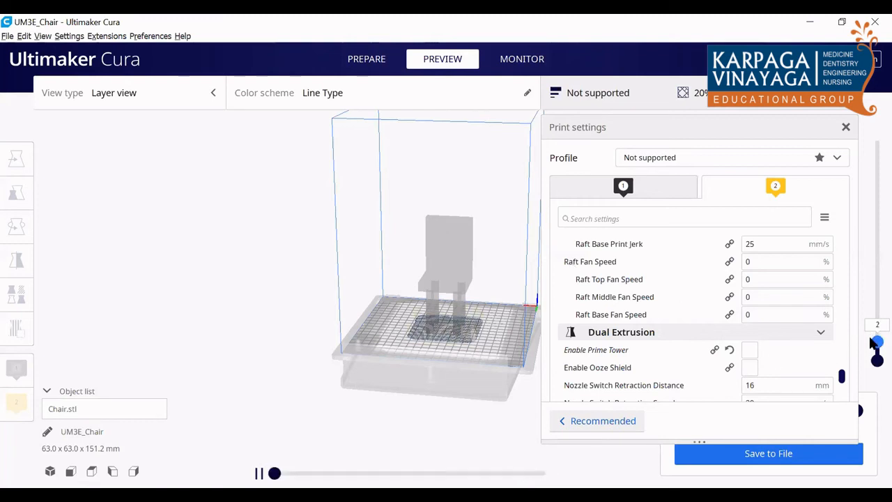
{"action": "left_click_drag", "start_coordinate": [872, 342], "coordinate": [877, 316]}
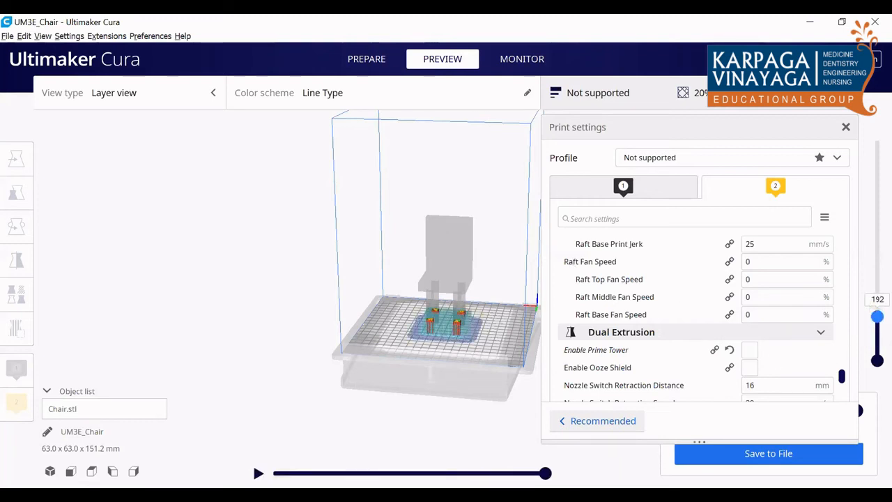
{"action": "left_click", "coordinate": [258, 473]}
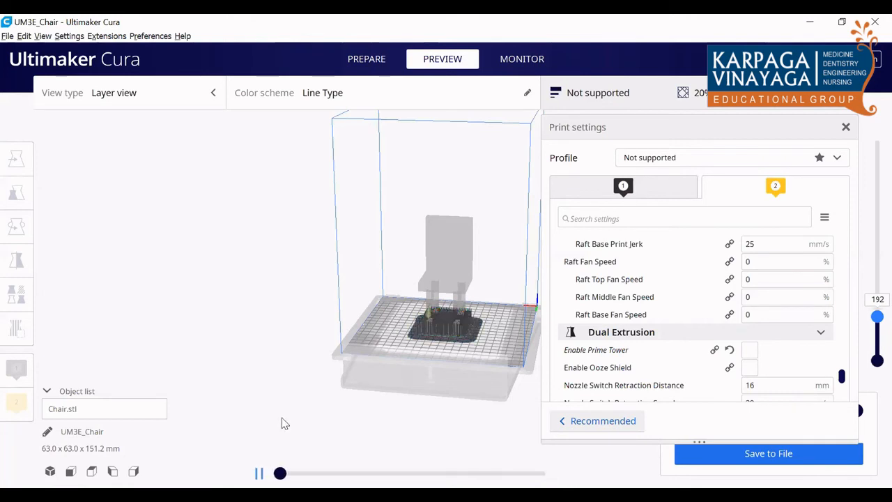
Step: Change the layer view's color scheme from Line Type to Material Color and play the simulation
{"action": "left_click", "coordinate": [339, 93]}
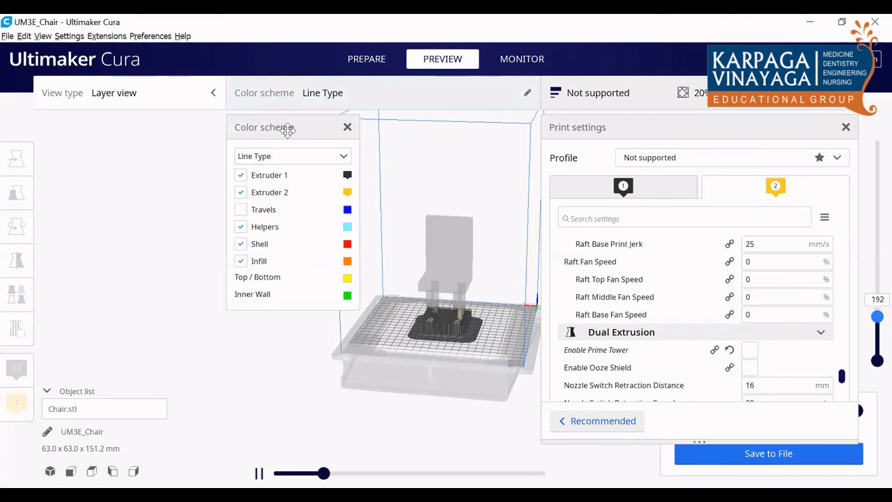
{"action": "left_click", "coordinate": [151, 100]}
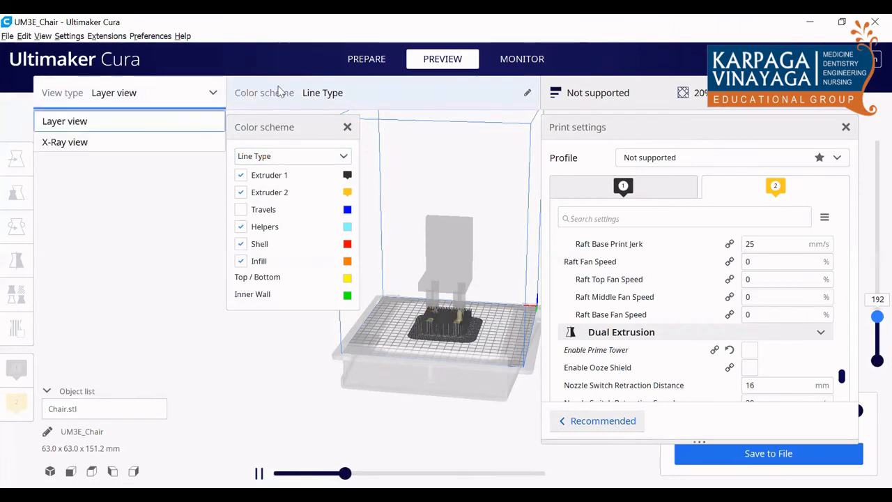
{"action": "left_click", "coordinate": [355, 90]}
{"action": "left_click", "coordinate": [292, 94]}
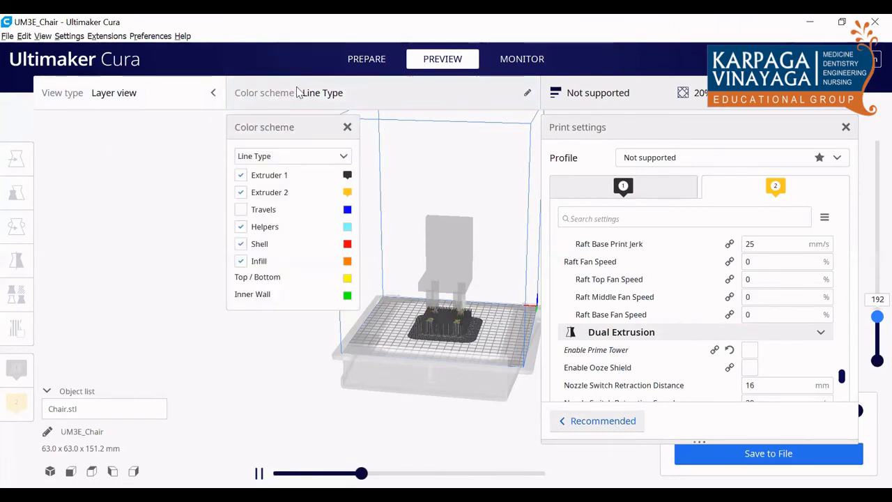
{"action": "left_click", "coordinate": [275, 161]}
{"action": "left_click", "coordinate": [268, 170]}
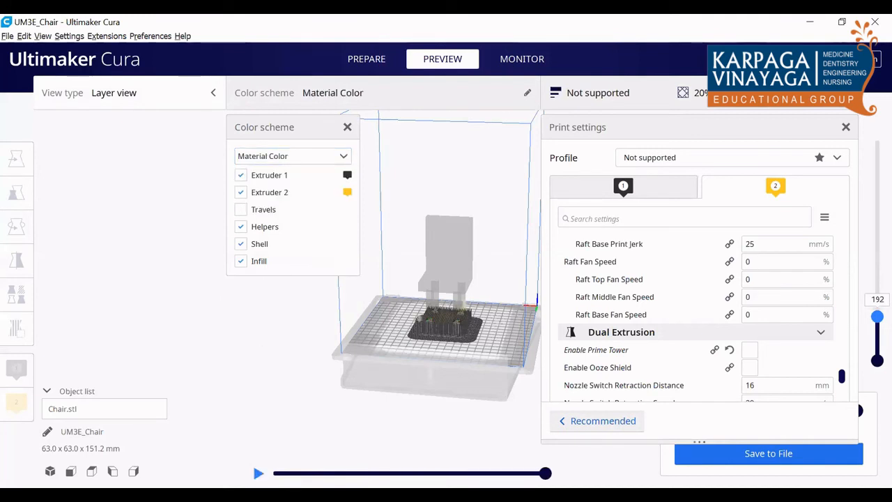
{"action": "left_click", "coordinate": [258, 473]}
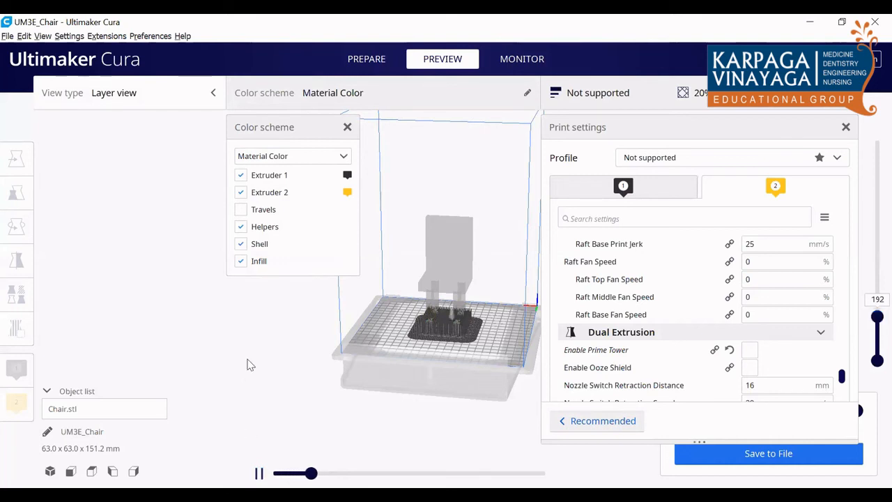
Step: Check the color scheme options, keep Material Color, and replay the simulation of layer 192
{"action": "left_click", "coordinate": [282, 158]}
{"action": "left_click", "coordinate": [264, 169]}
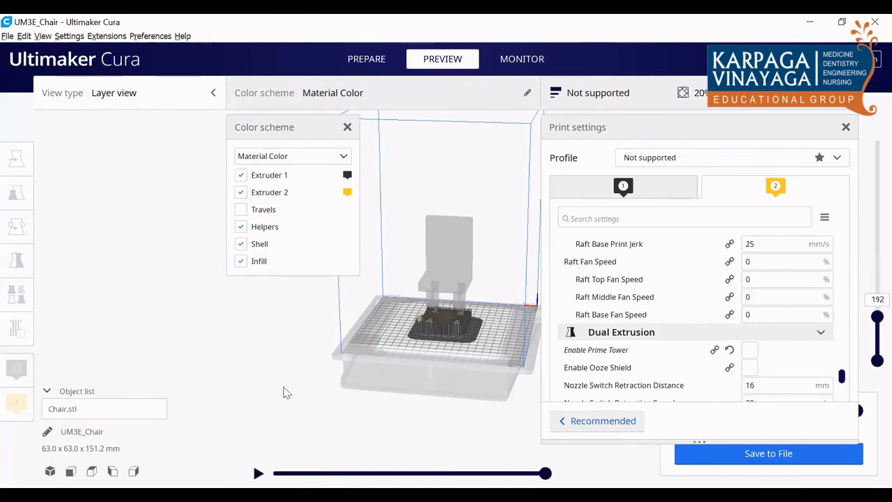
{"action": "left_click", "coordinate": [258, 473]}
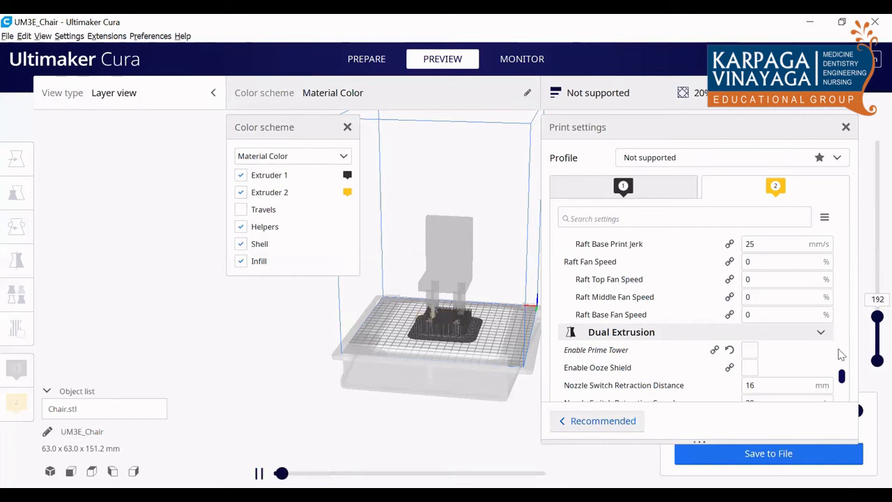
Step: Raise the preview to layer 248, play its simulation and view the chair legs from the front
{"action": "left_click_drag", "start_coordinate": [871, 317], "coordinate": [872, 307]}
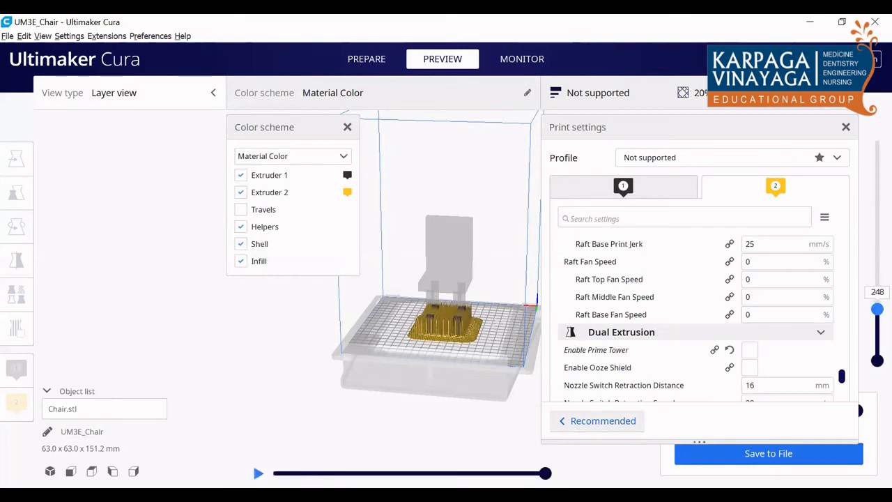
{"action": "left_click", "coordinate": [258, 473]}
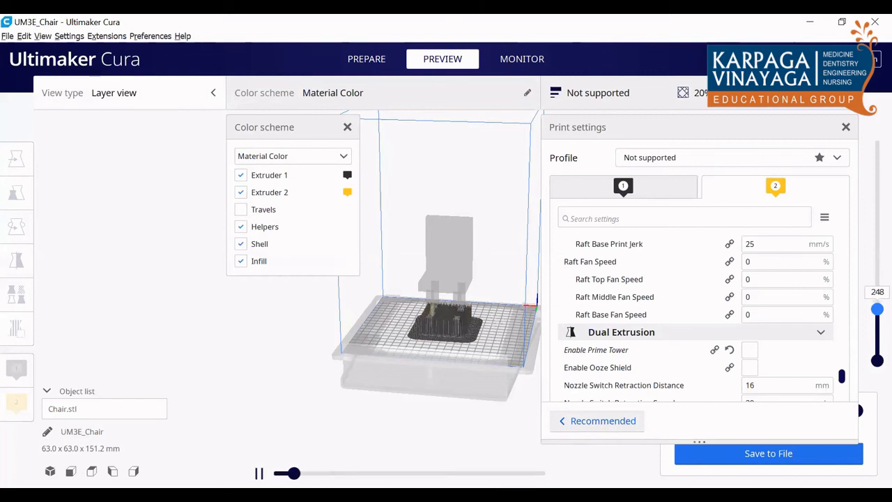
{"action": "right_click_drag", "start_coordinate": [418, 350], "coordinate": [450, 344]}
{"action": "right_click", "coordinate": [449, 344]}
{"action": "scroll", "coordinate": [414, 315], "scroll_direction": "up", "scroll_amount": 3}
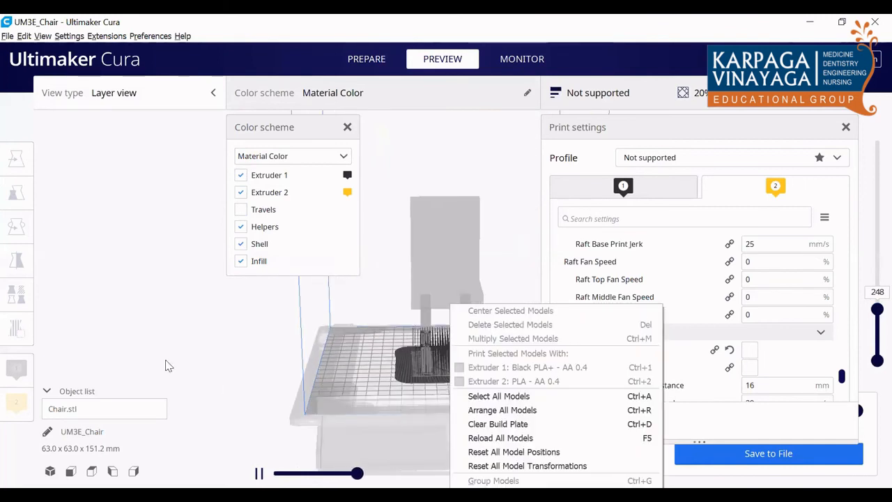
{"action": "left_click", "coordinate": [317, 397]}
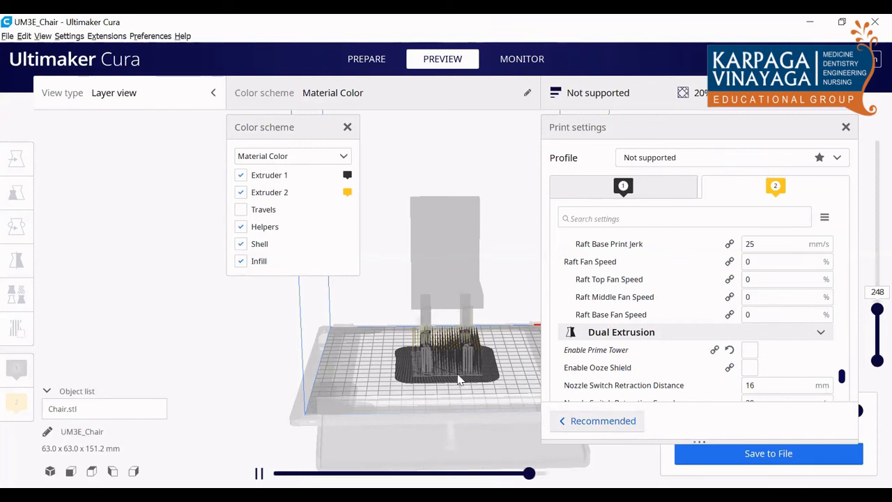
Step: Examine the legs and supports up close, and raise the layer preview to layer 487
{"action": "scroll", "coordinate": [459, 380], "scroll_direction": "up", "scroll_amount": 2}
{"action": "scroll", "coordinate": [496, 410], "scroll_direction": "up", "scroll_amount": 3}
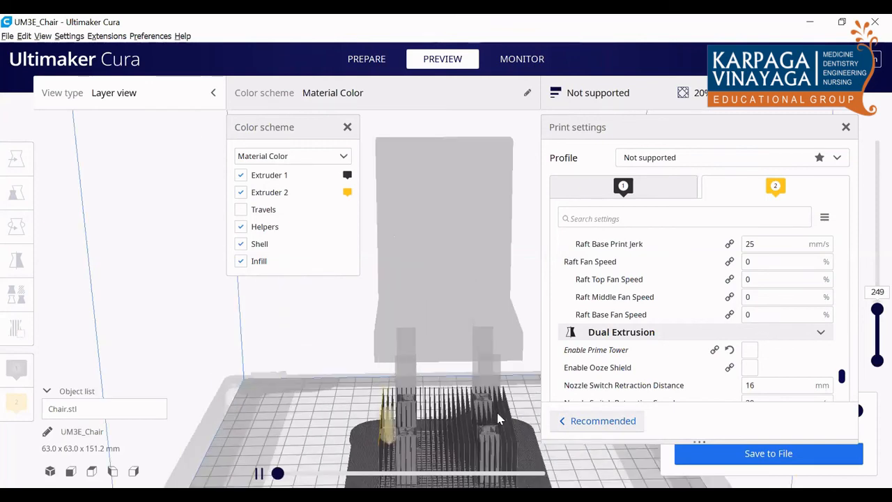
{"action": "scroll", "coordinate": [496, 410], "scroll_direction": "down", "scroll_amount": 1}
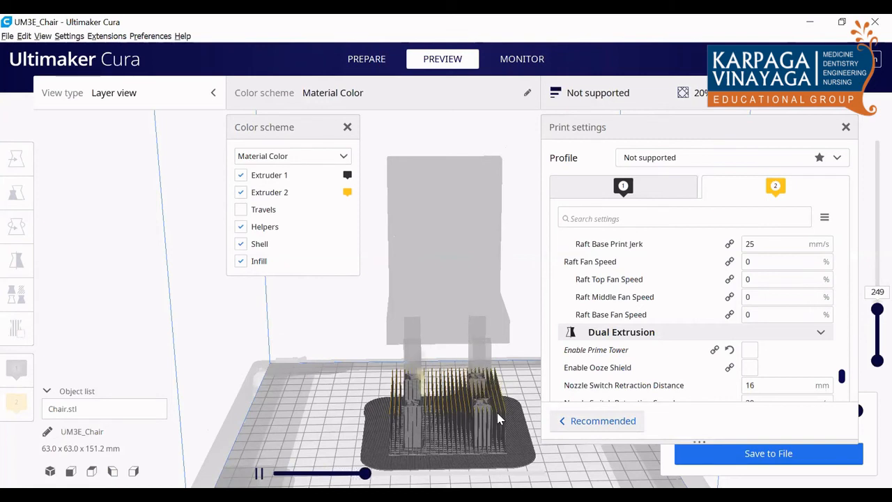
{"action": "left_click_drag", "start_coordinate": [872, 309], "coordinate": [871, 277]}
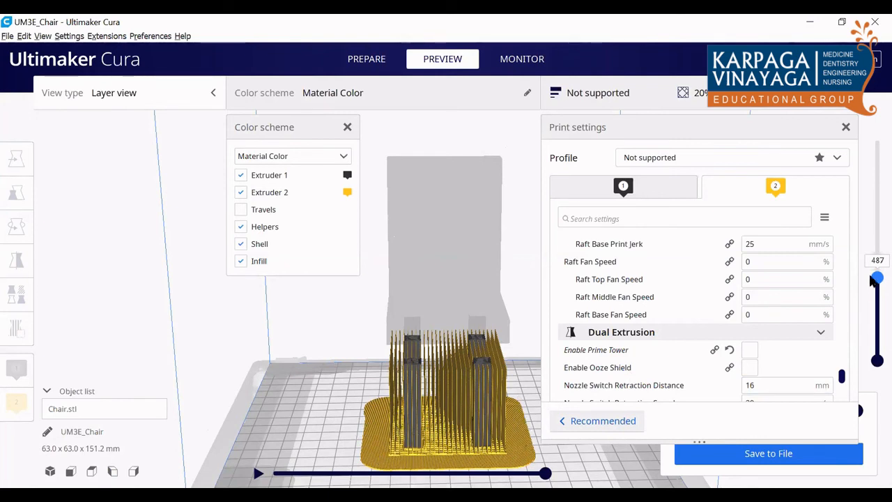
Step: Raise the layer preview to layer 1462 to view the whole chair, and show the recommended print settings
{"action": "left_click_drag", "start_coordinate": [872, 279], "coordinate": [871, 145]}
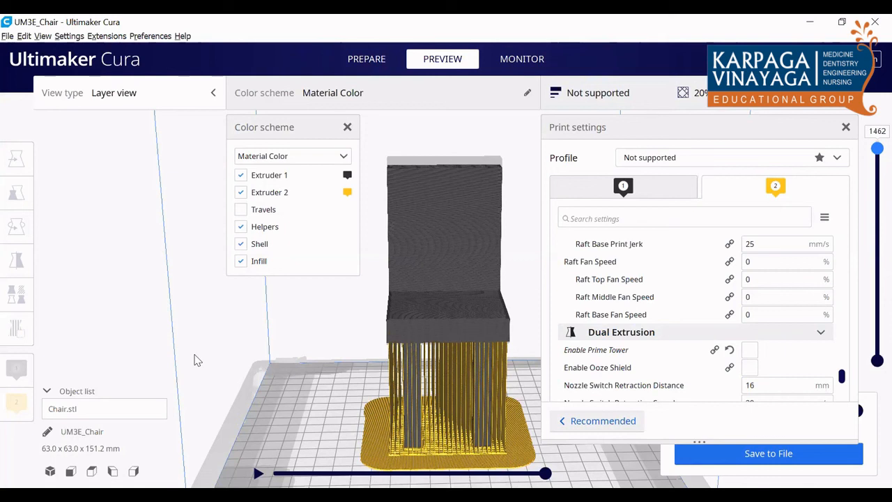
{"action": "left_click", "coordinate": [614, 420]}
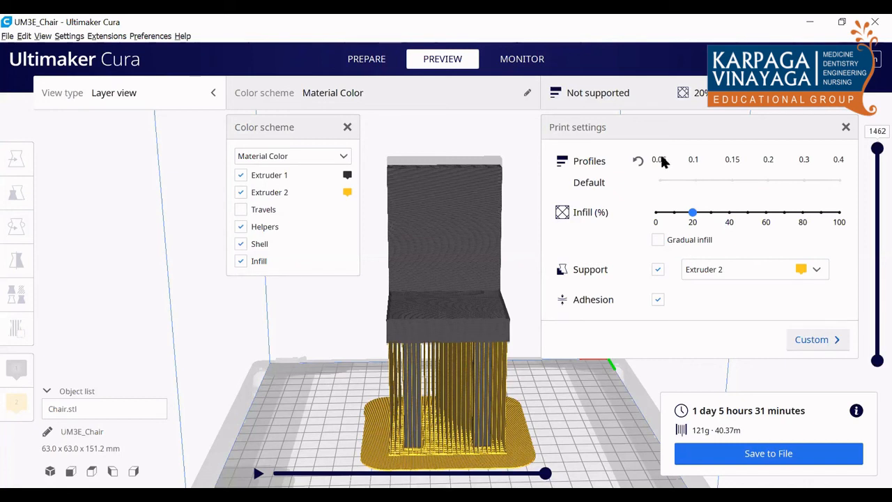
Step: Return to the Prepare stage and reset the customized print settings to the profile defaults, leaving the chair deselected
{"action": "left_click", "coordinate": [367, 60]}
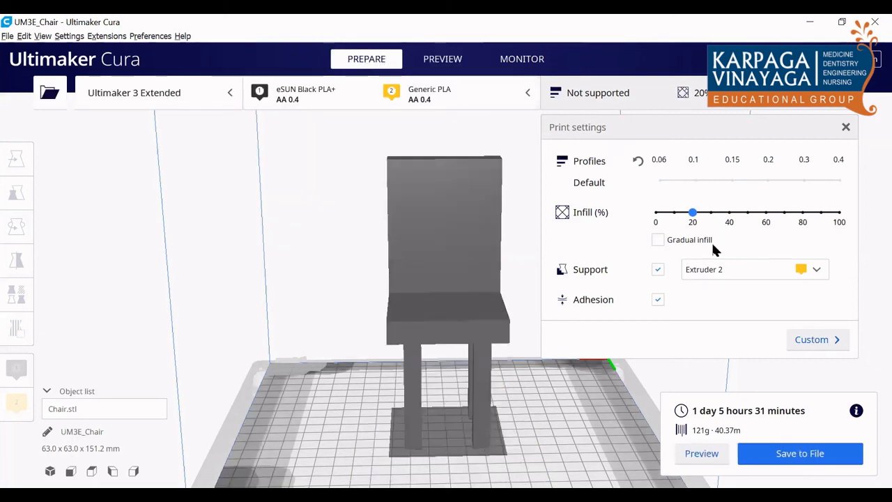
{"action": "scroll", "coordinate": [545, 371], "scroll_direction": "down", "scroll_amount": 1}
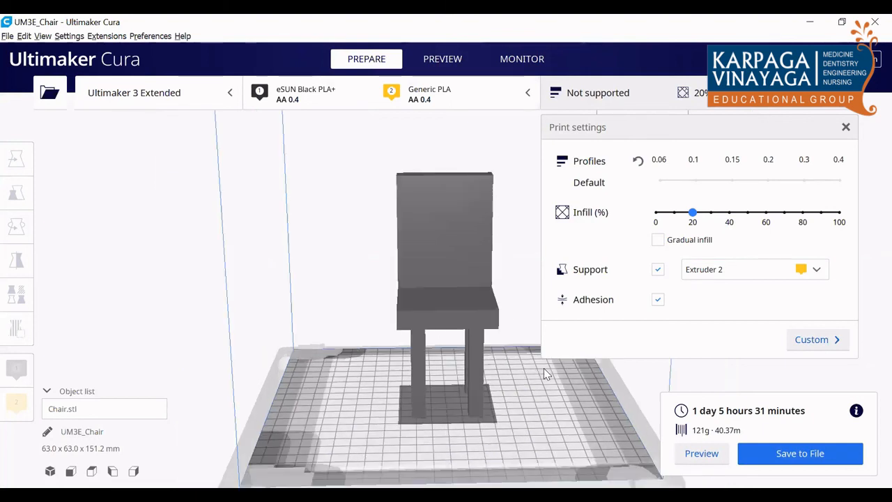
{"action": "scroll", "coordinate": [545, 371], "scroll_direction": "down", "scroll_amount": 3}
{"action": "left_click", "coordinate": [420, 291]}
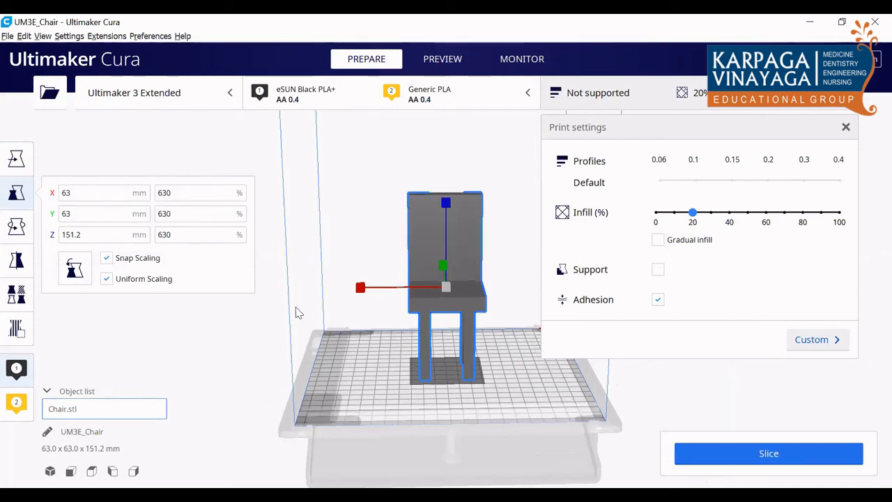
{"action": "left_click", "coordinate": [225, 341]}
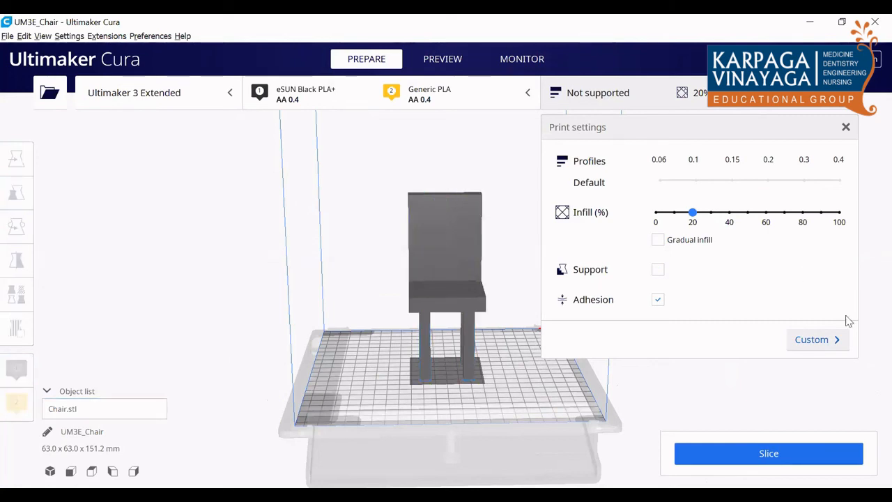
Step: Show the custom print settings for Extruder 2 and check the available profile options
{"action": "left_click", "coordinate": [811, 341]}
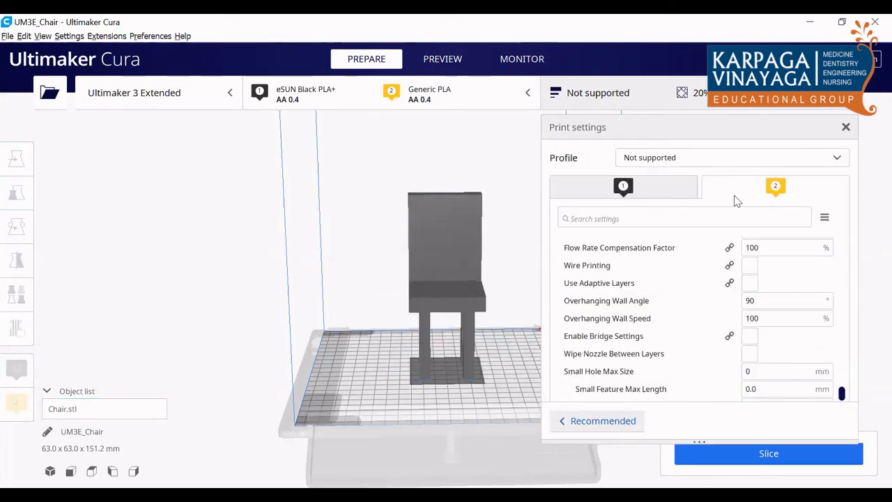
{"action": "left_click", "coordinate": [727, 162]}
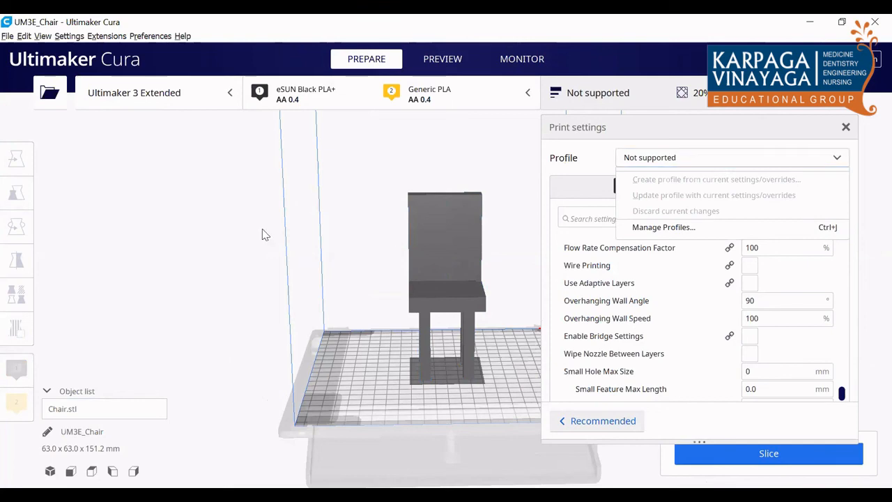
{"action": "left_click", "coordinate": [758, 183]}
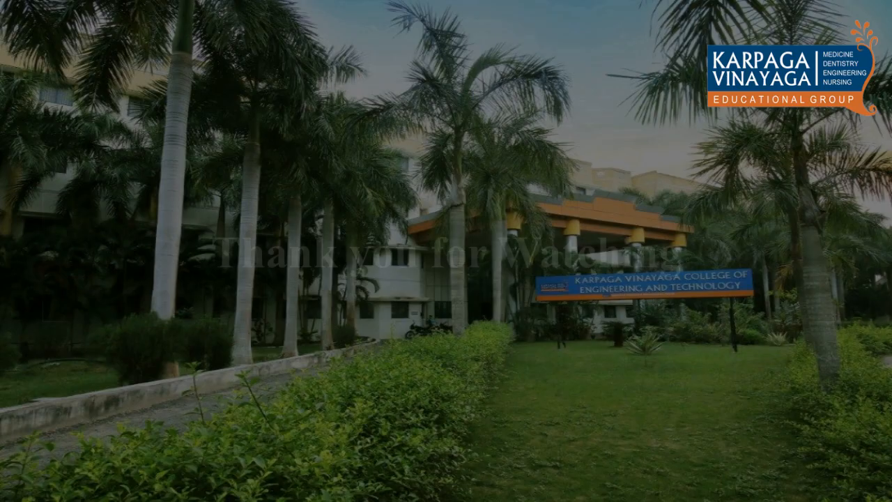